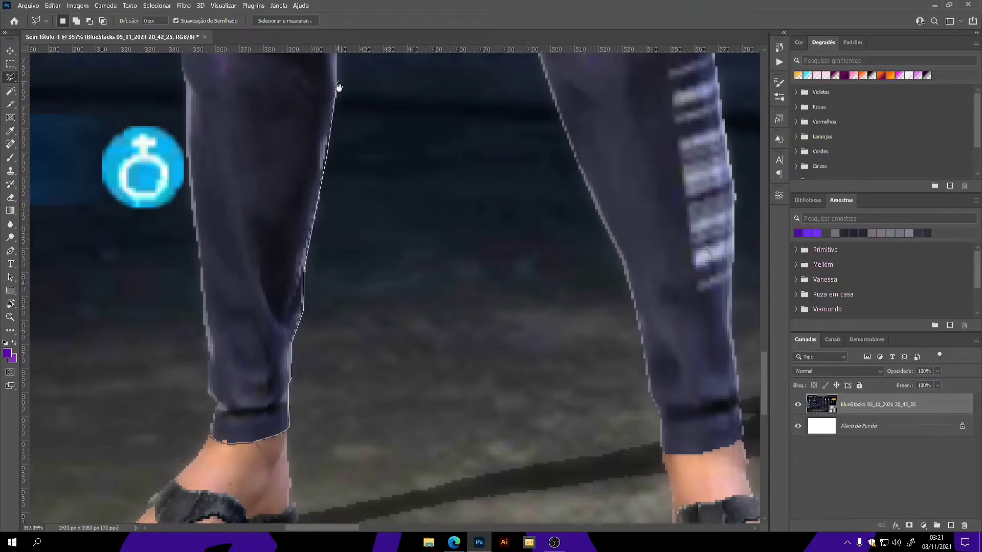
Step: Trace the inner edge of the trousers' left leg up to the crotch with the Polygonal Lasso
left_click_drag(337, 87, 278, 372)
left_click(279, 312)
left_click(277, 296)
left_click(287, 275)
left_click(315, 166)
left_click_drag(316, 166, 243, 344)
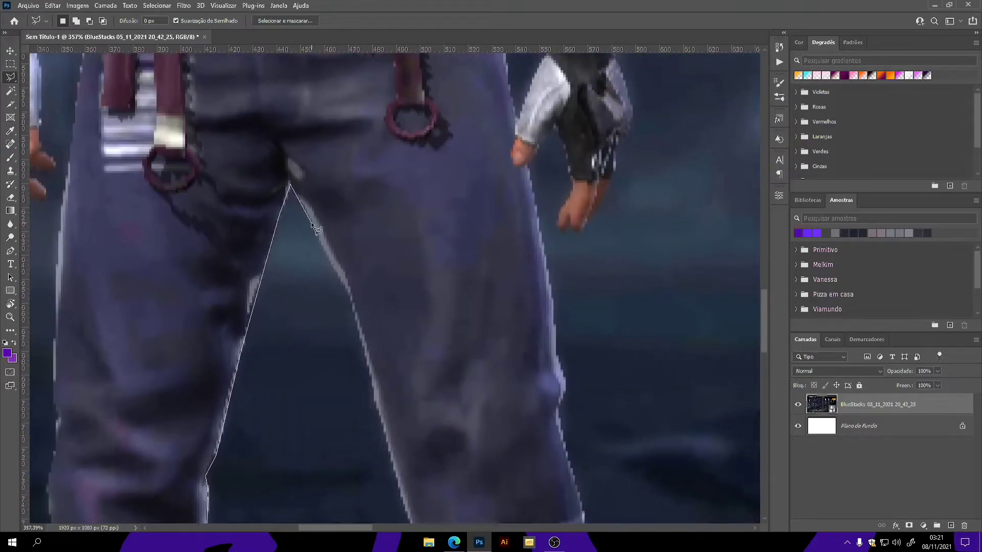
Step: Continue the lasso outline from the crotch along the inner edge of the right leg to the ankle cuff
scroll(397, 463, "down", 1)
scroll(404, 256, "down", 7)
left_click(409, 200)
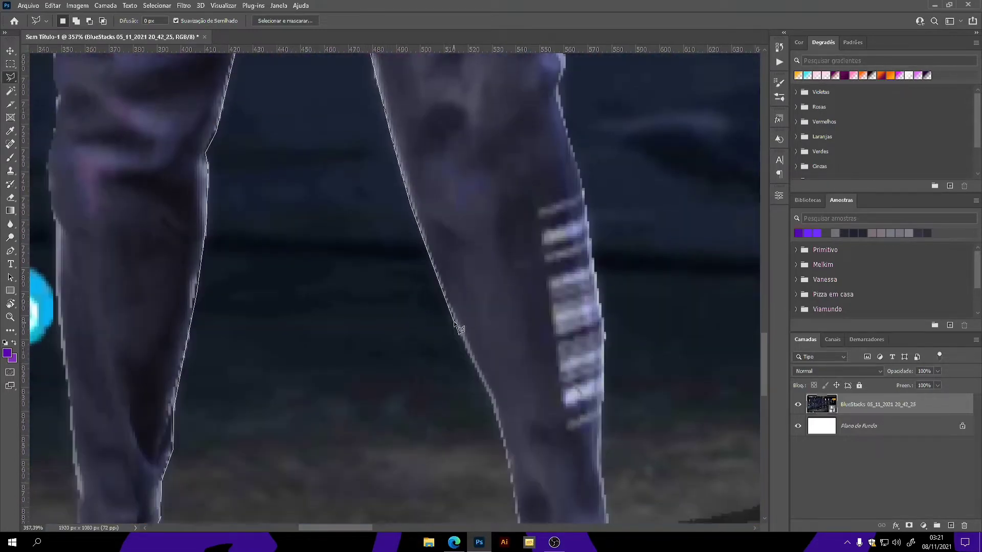
left_click(493, 409)
scroll(514, 477, "down", 3)
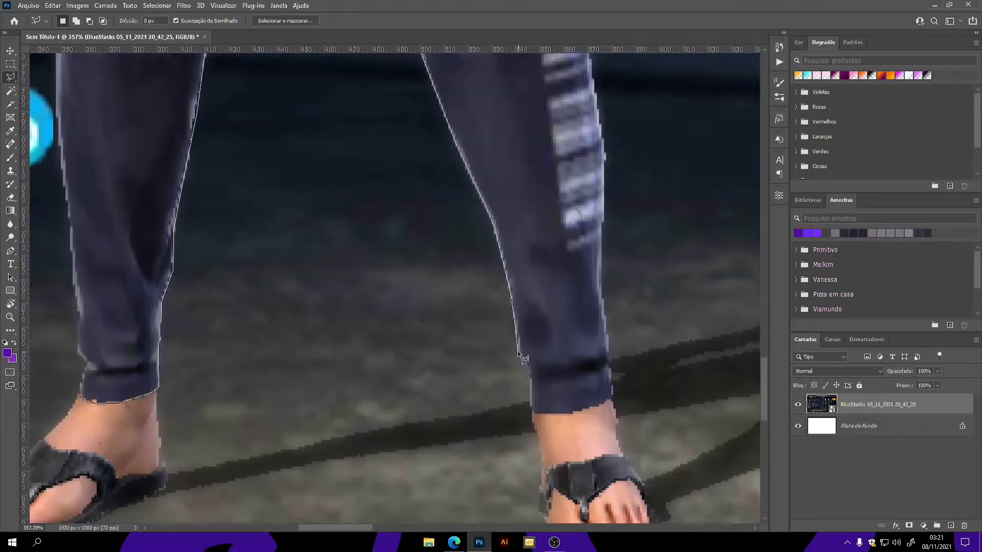
Step: Outline the right cuff and the leg's outer edge up past the thumb to the end of the red belt
left_click(589, 410)
left_click(612, 400)
left_click(604, 277)
left_click(603, 205)
left_click(603, 139)
left_click(592, 69)
scroll(592, 69, "up", 6)
left_click(586, 352)
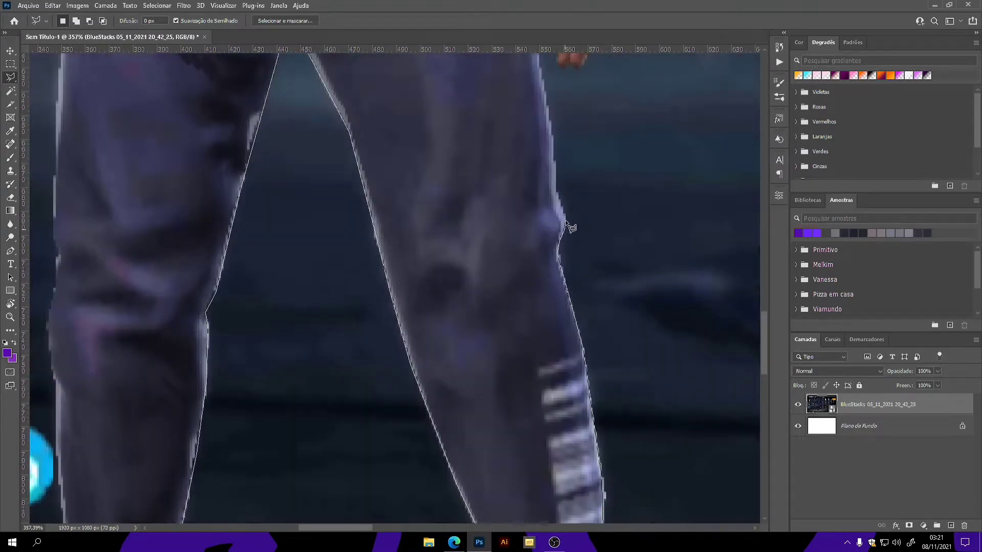
scroll(553, 119, "up", 5)
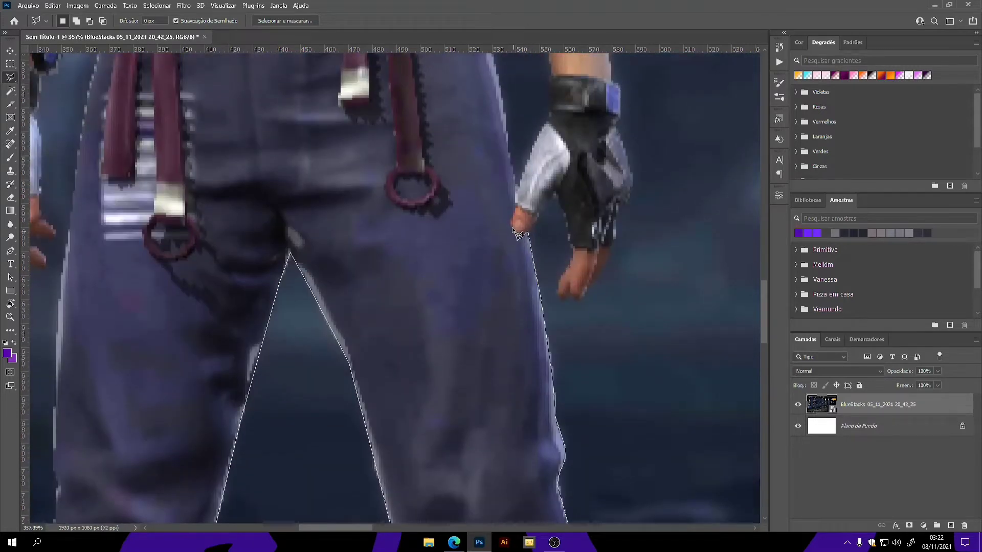
scroll(508, 134, "up", 3)
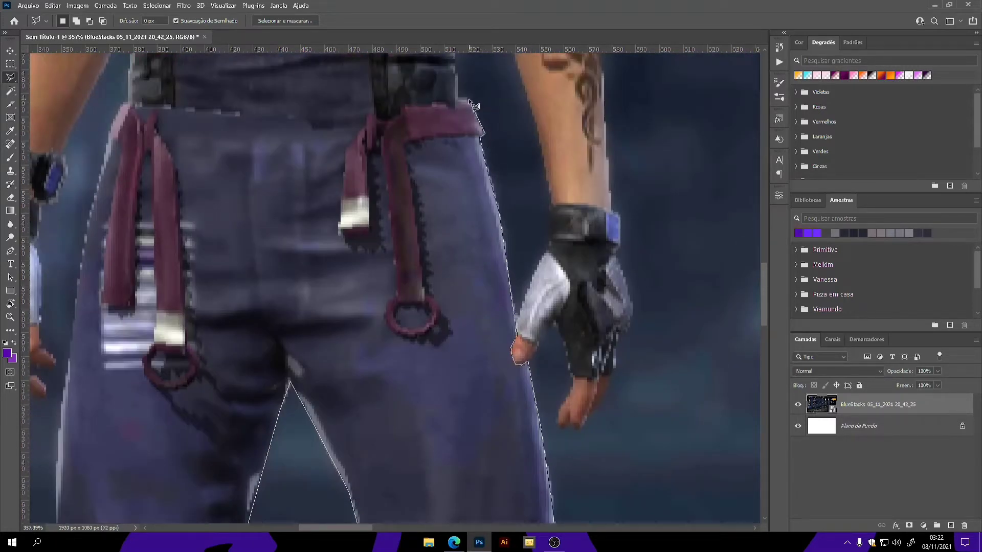
Step: Continue the lasso outline across the trousers' waistline and around the left hip
left_click(371, 112)
left_click(361, 123)
left_click(311, 123)
left_click(202, 109)
left_click(120, 104)
left_click(106, 147)
left_click(85, 237)
scroll(84, 240, "left", 3)
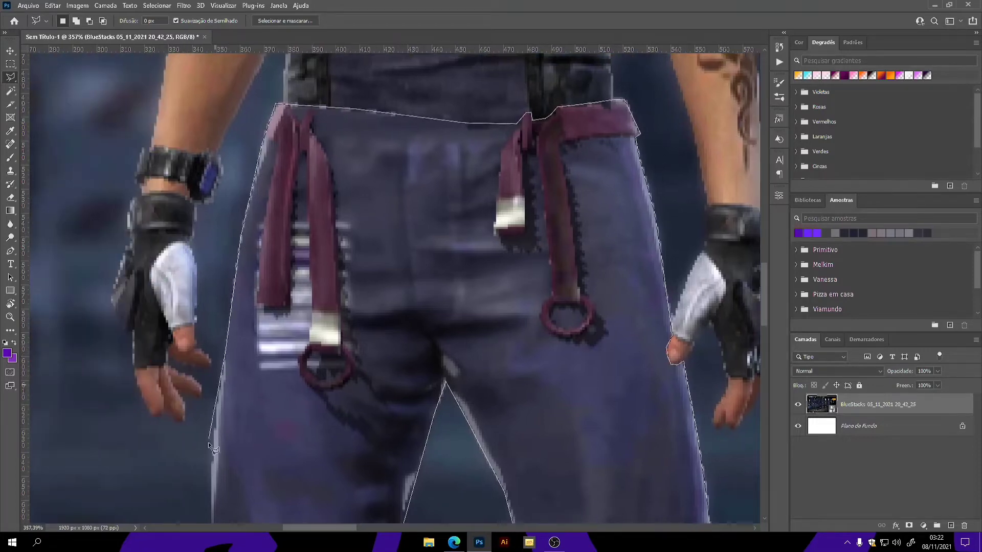
Step: Trace the outer edge of the left leg to the starting point and close the trouser selection
scroll(213, 499, "down", 5)
left_click(215, 353)
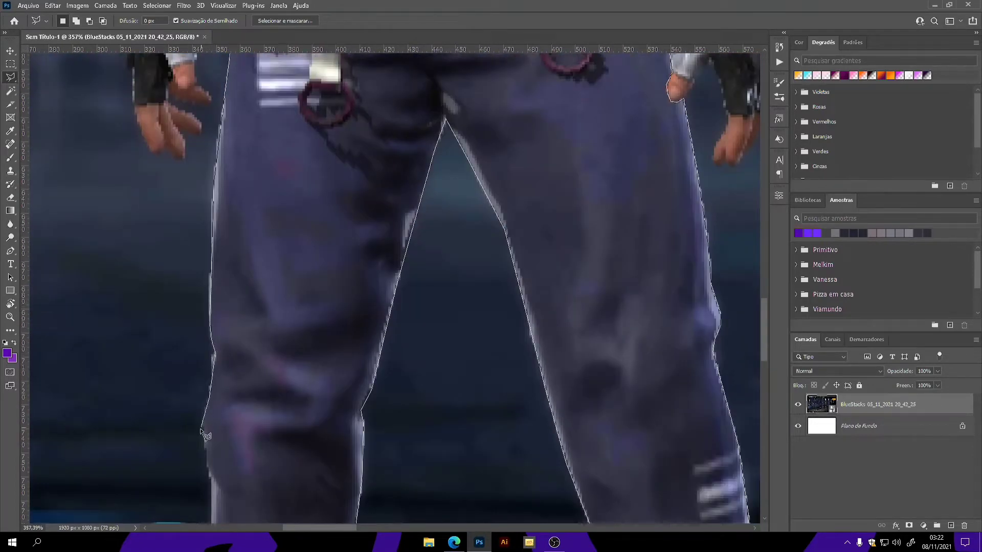
left_click(205, 425)
left_click(210, 467)
left_click(214, 480)
scroll(215, 486, "down", 6)
left_click(214, 265)
left_click(226, 352)
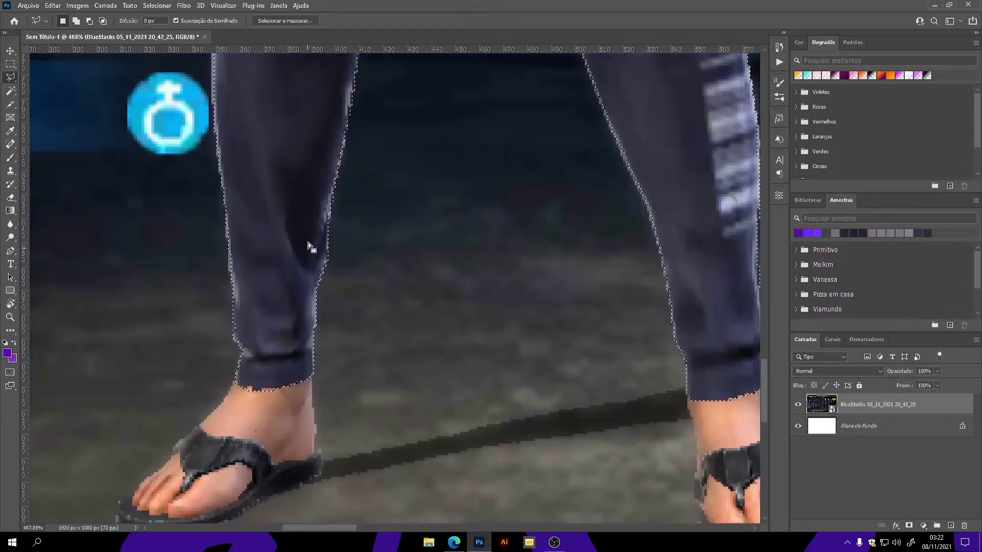
Step: Copy the selected trousers to a new layer, convert it to a smart object and open it in the Camera Raw filter
scroll(308, 242, "down", 2)
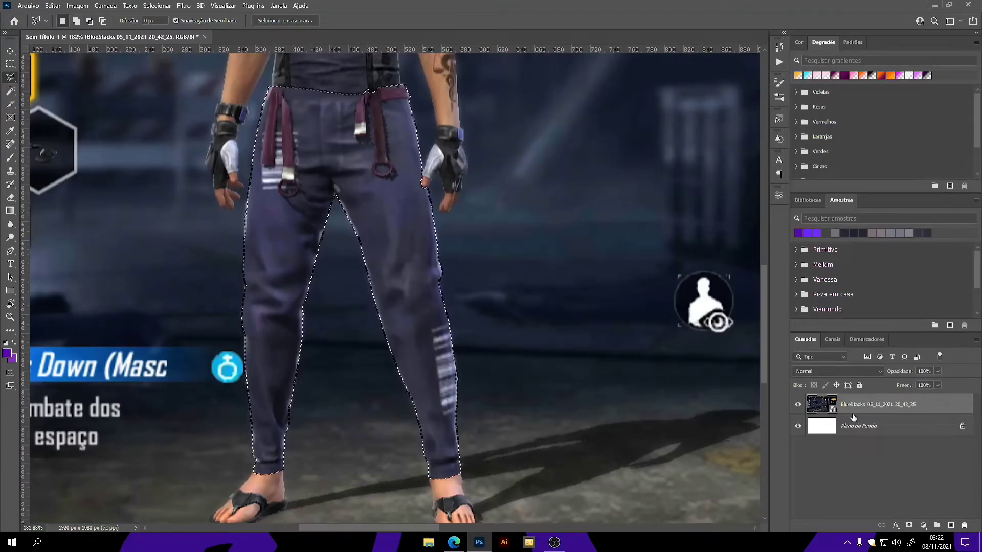
key("ctrl+j")
right_click(820, 409)
left_click(757, 241)
scroll(552, 266, "down", 3)
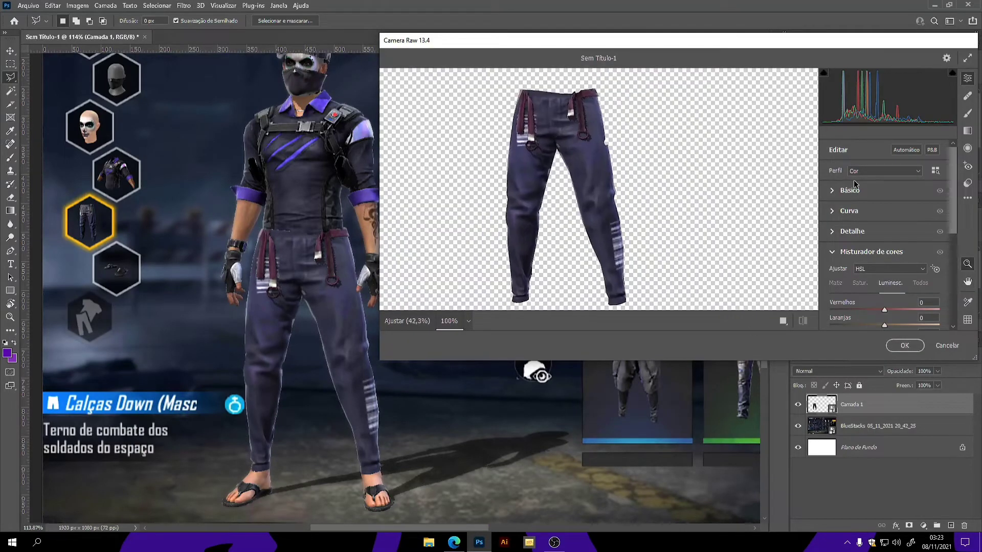
Step: Switch the trousers to a monochrome profile and raise two of the Basic adjustments
left_click(864, 171)
left_click(866, 189)
left_click(842, 190)
left_click_drag(884, 246, 903, 248)
left_click_drag(953, 224, 953, 241)
left_click_drag(884, 288, 920, 288)
left_click_drag(952, 216, 952, 271)
Step: Set the trousers' sharpening to 41 and apply the Camera Raw filter
left_click(832, 260)
left_click_drag(830, 222, 861, 228)
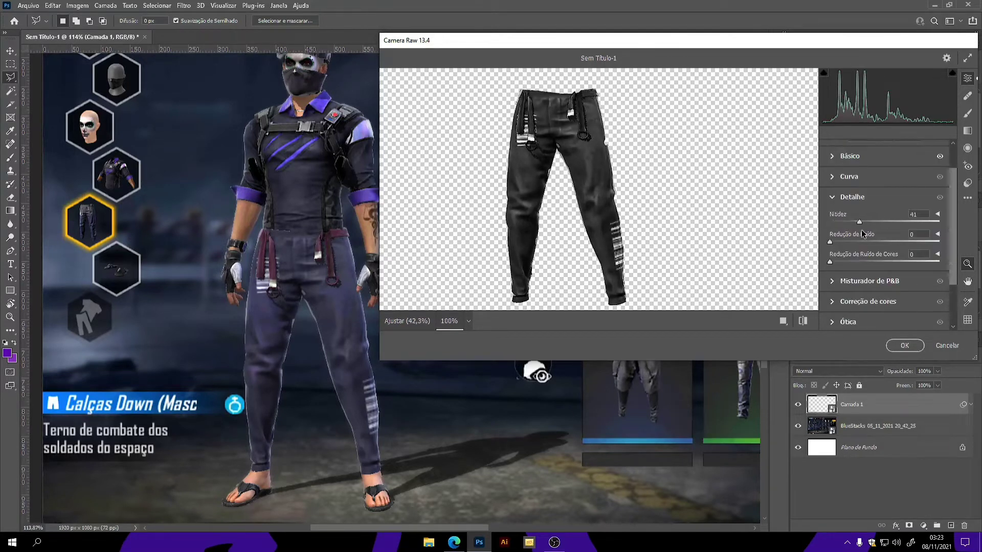
scroll(879, 230, "down", 3)
left_click(905, 345)
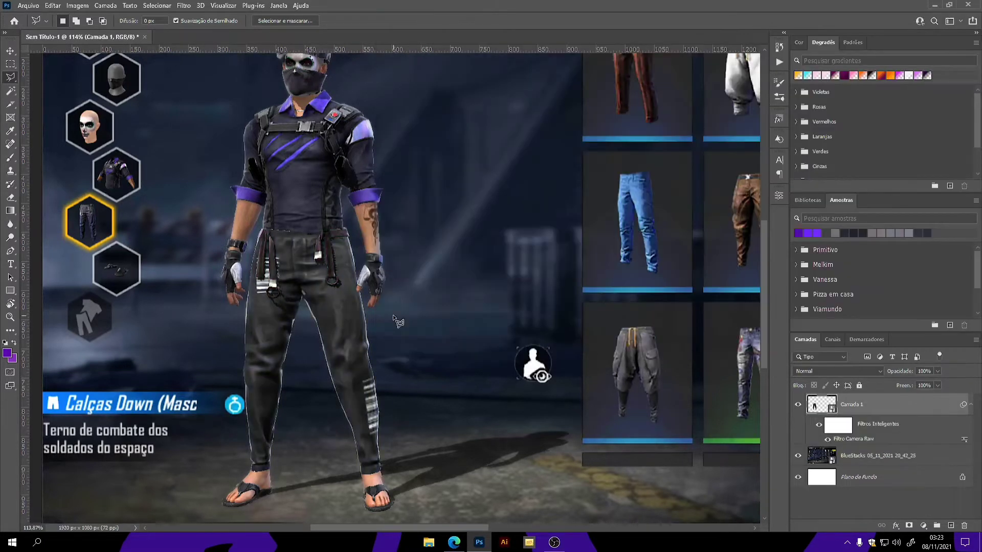
Step: Darken the trousers layer with Levels, setting the shadow input level to 20
left_click_drag(394, 316, 381, 340)
scroll(285, 264, "up", 4)
scroll(285, 263, "down", 6)
scroll(284, 264, "up", 3)
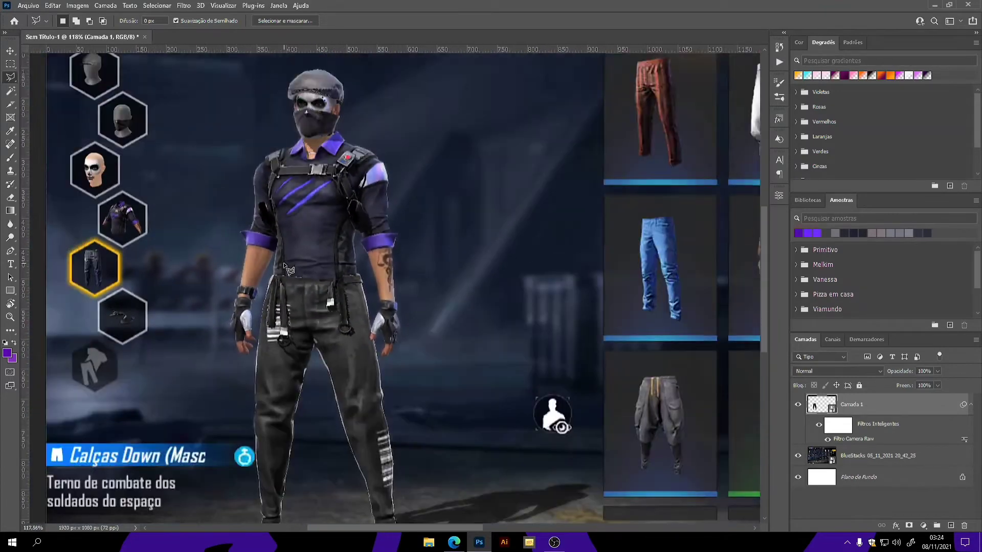
scroll(287, 269, "down", 2)
key("ctrl+l")
left_click_drag(385, 219, 391, 220)
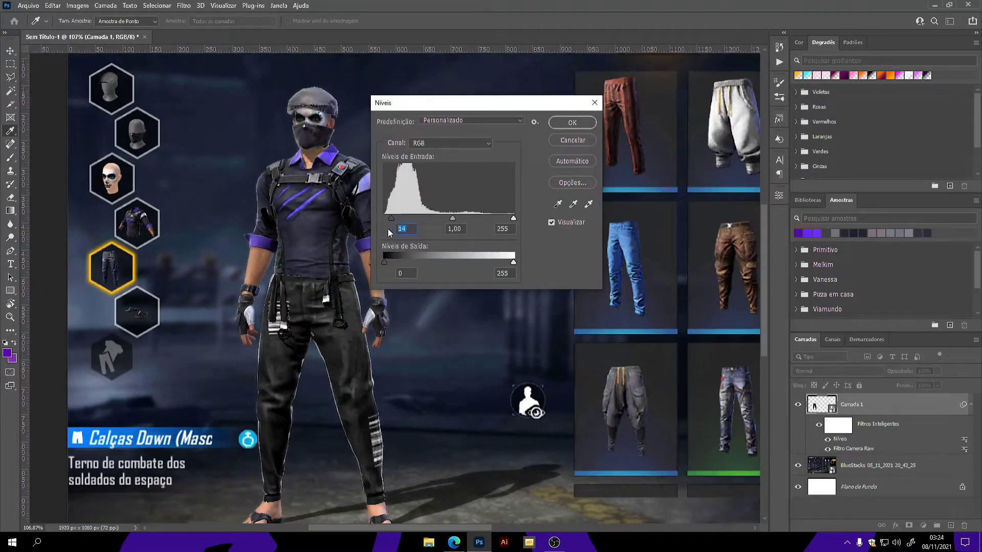
type("20")
left_click(575, 123)
Step: On the BlueStacks screenshot layer, trace the shirt from its left waist around the left sleeve, excluding the purple cuff
left_click(904, 463)
left_click(970, 405)
scroll(278, 240, "up", 10)
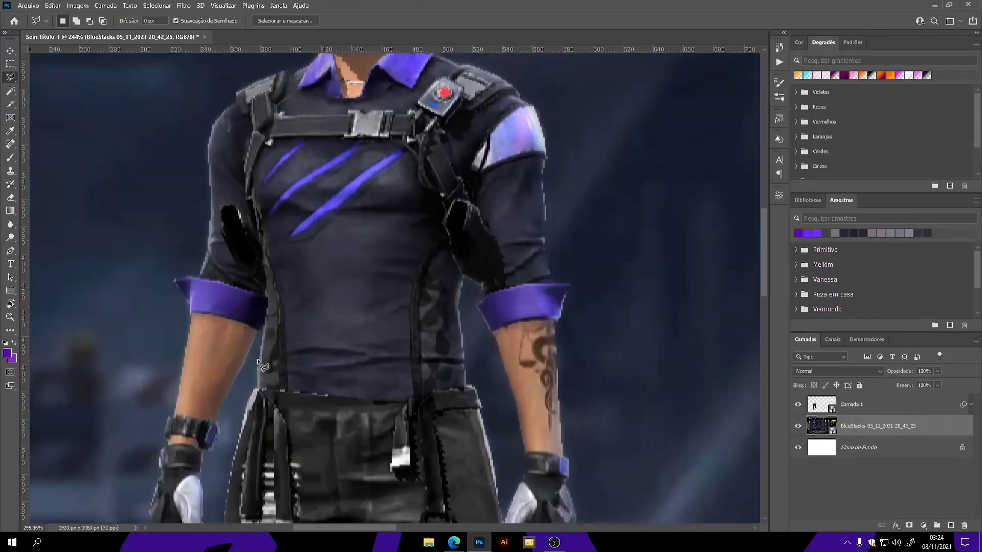
left_click(260, 367)
scroll(260, 365, "down", 2)
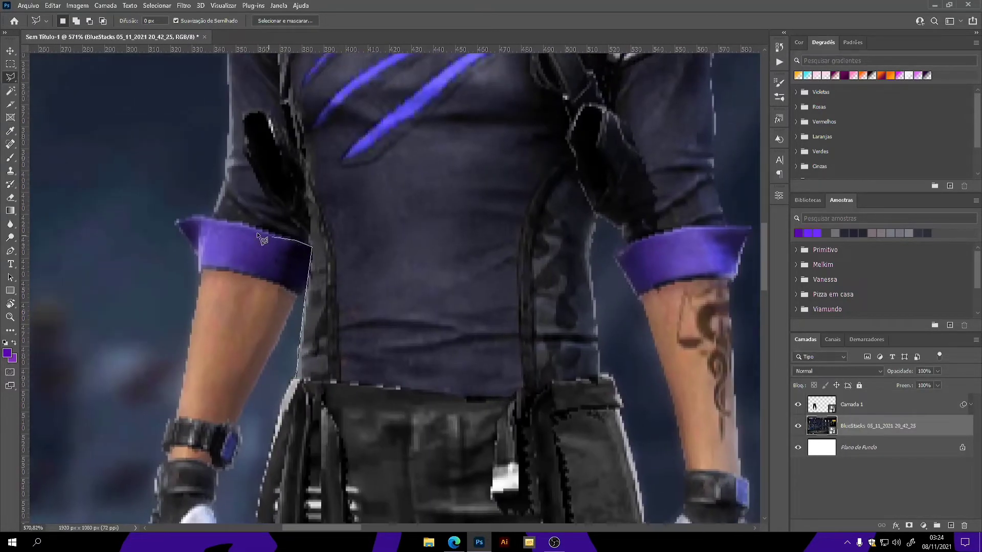
left_click(223, 185)
left_click(228, 137)
left_click_drag(223, 98, 178, 292)
left_click(183, 262)
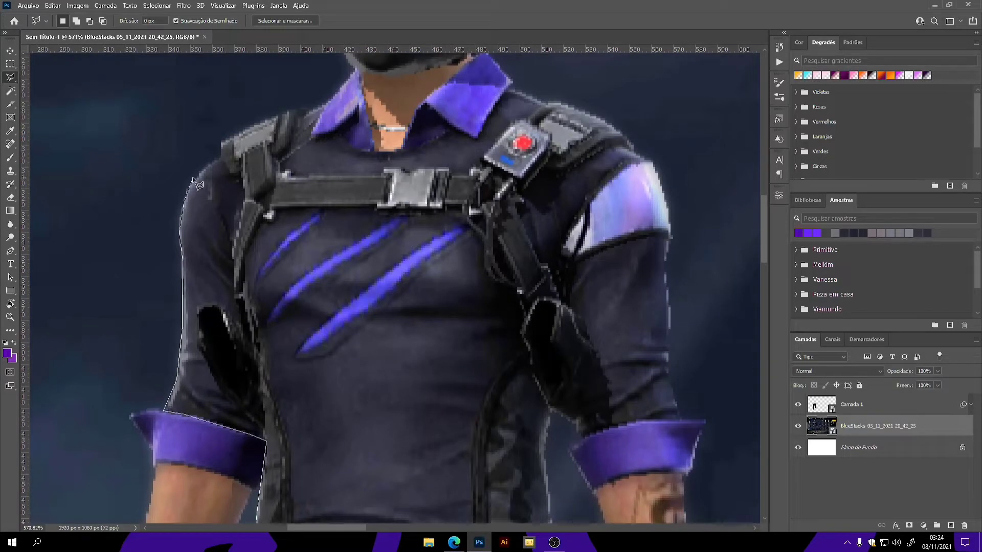
Step: Continue the outline over the shoulders, below the purple collar and around the right sleeve above its cuff
mouse_move(193, 179)
left_mouse_down()
mouse_move(221, 141)
mouse_move(308, 111)
left_mouse_up()
mouse_move(354, 153)
left_mouse_down()
mouse_move(421, 148)
mouse_move(453, 130)
mouse_move(476, 140)
mouse_move(500, 100)
left_mouse_up()
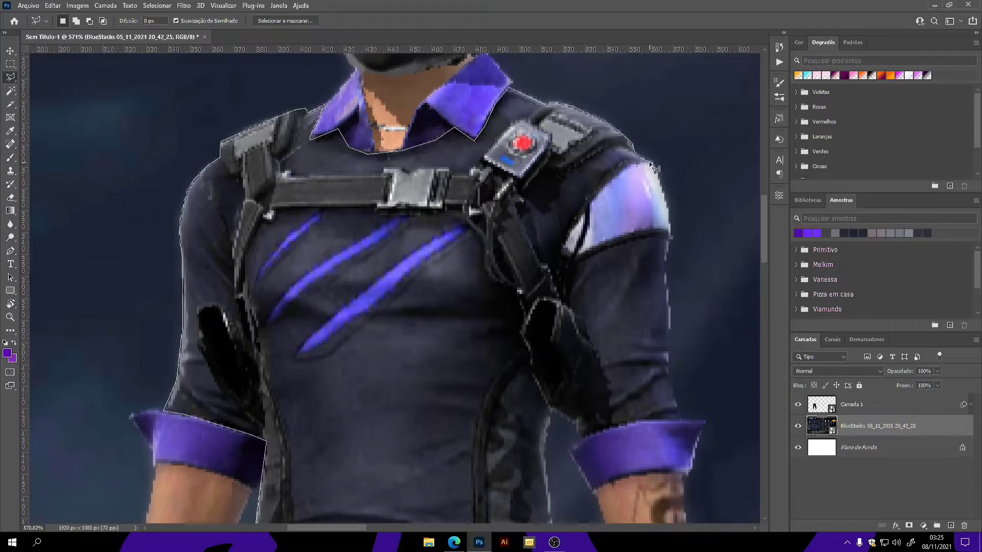
mouse_move(668, 329)
left_mouse_down()
mouse_move(665, 367)
mouse_move(683, 422)
mouse_move(578, 434)
left_mouse_up()
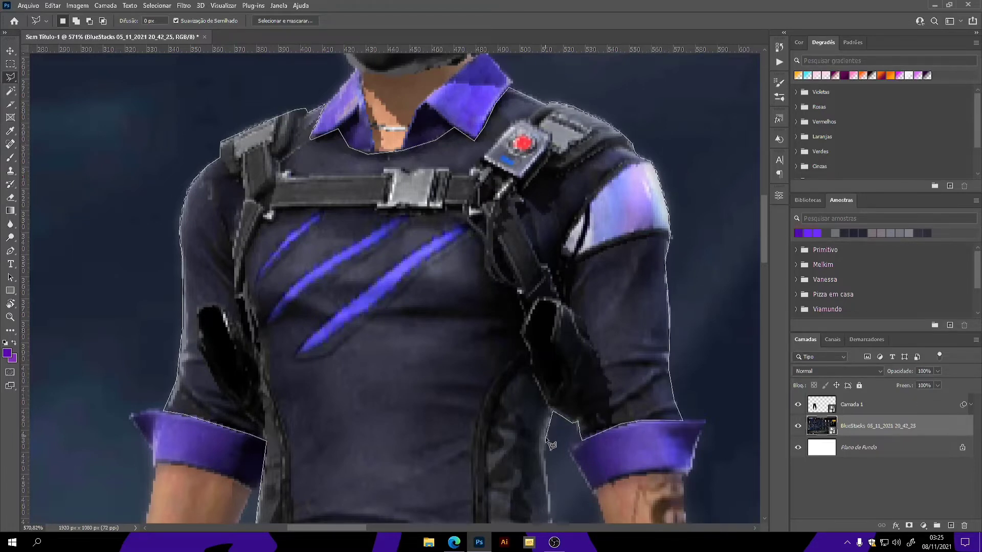
Step: Trace the shirt's right side and bottom edge along the waistline and close the selection
scroll(545, 439, "down", 5)
left_click(543, 209)
left_click(553, 293)
left_click(554, 331)
left_click(507, 334)
left_click(493, 344)
left_click(447, 354)
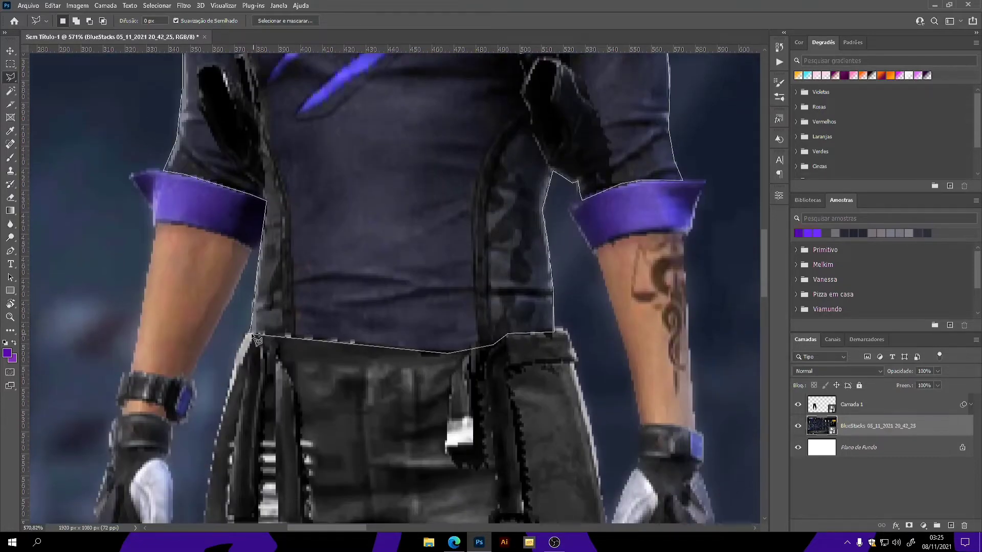
left_click(252, 335)
Step: Copy the selected shirt to a new layer and hide the BlueStacks screenshot layer
scroll(328, 258, "down", 3)
left_click_drag(324, 250, 309, 343)
key("ctrl+j")
left_click(798, 448)
scroll(317, 194, "up", 3)
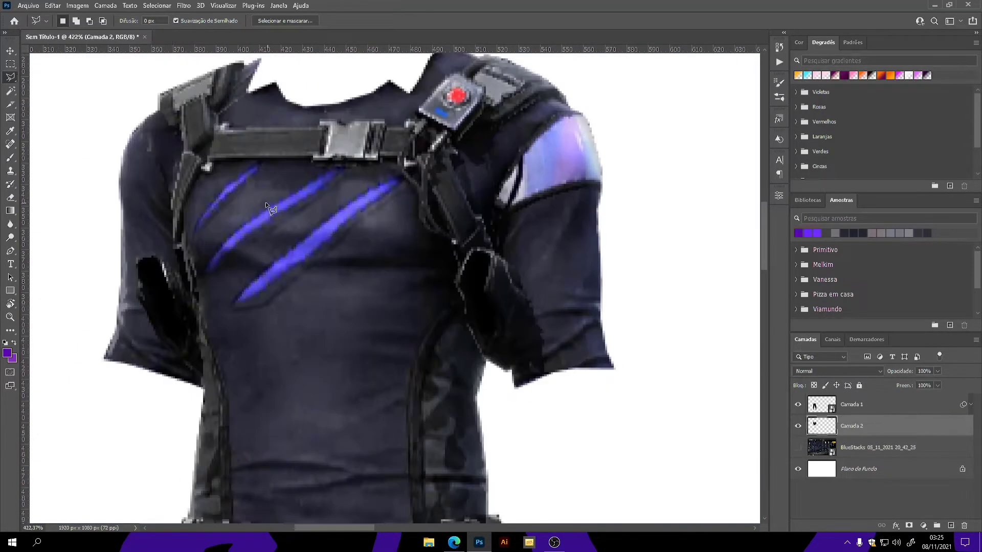
Step: Select and delete the shortest and the middle purple slashes on the shirt's chest
left_click(204, 238)
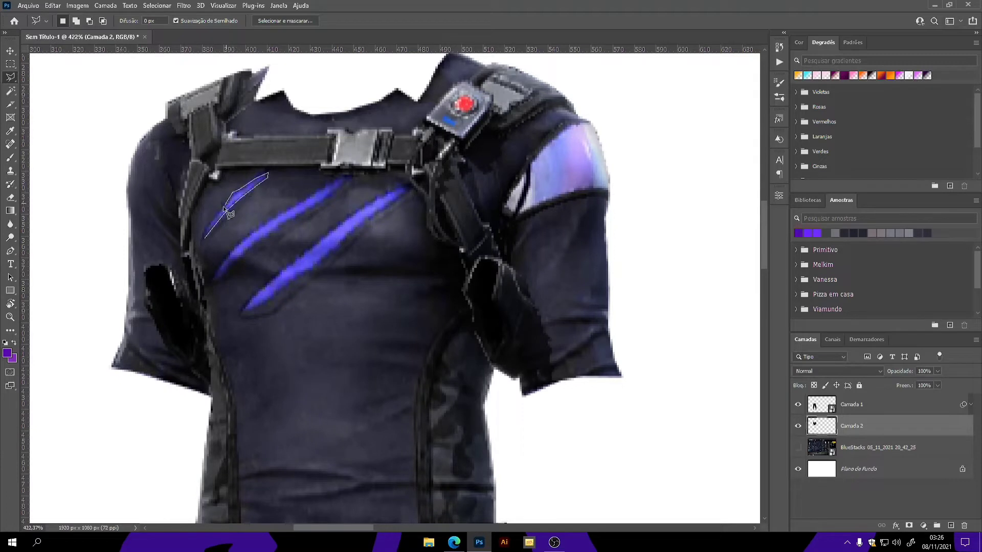
left_click(204, 236)
key("Delete")
left_click(211, 277)
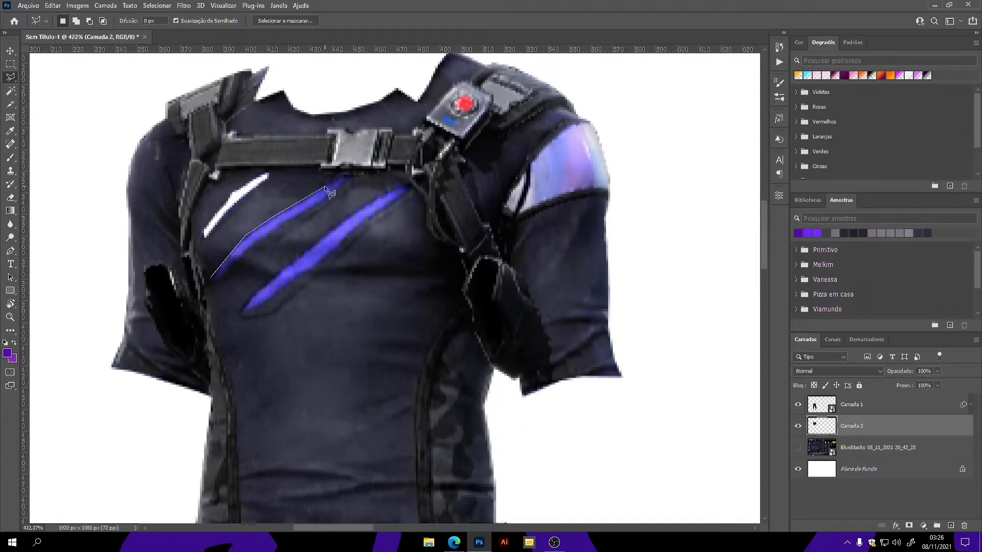
left_click(348, 178)
left_click(244, 246)
left_click(212, 278)
key("Delete")
Step: Select and delete the longest purple slash on the shirt's chest, clearing the selection at the end
left_click(238, 309)
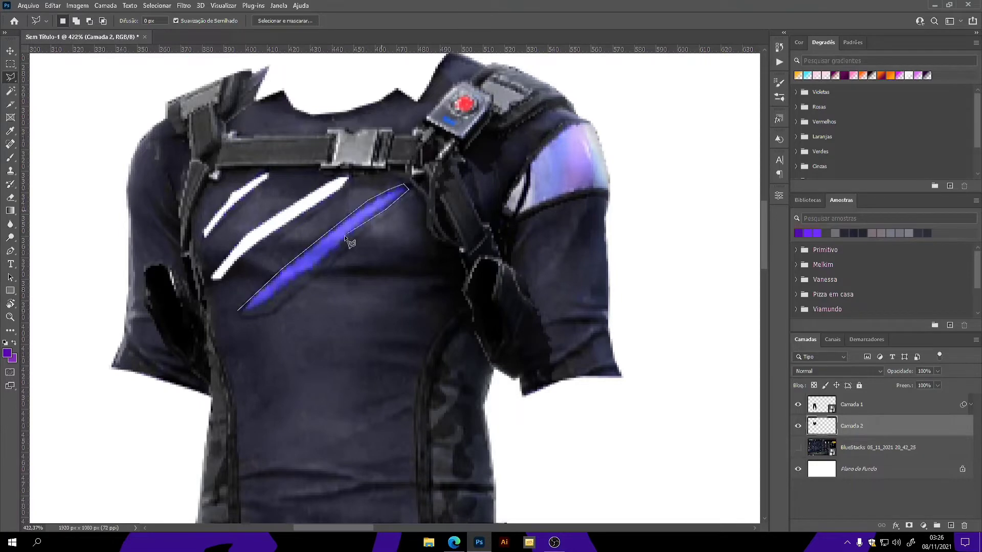
left_click(352, 226)
left_click(238, 310)
key("Delete")
key("ctrl+d")
Step: Show the BlueStacks screenshot layer again and convert the shirt layer to a smart object
left_click(10, 64)
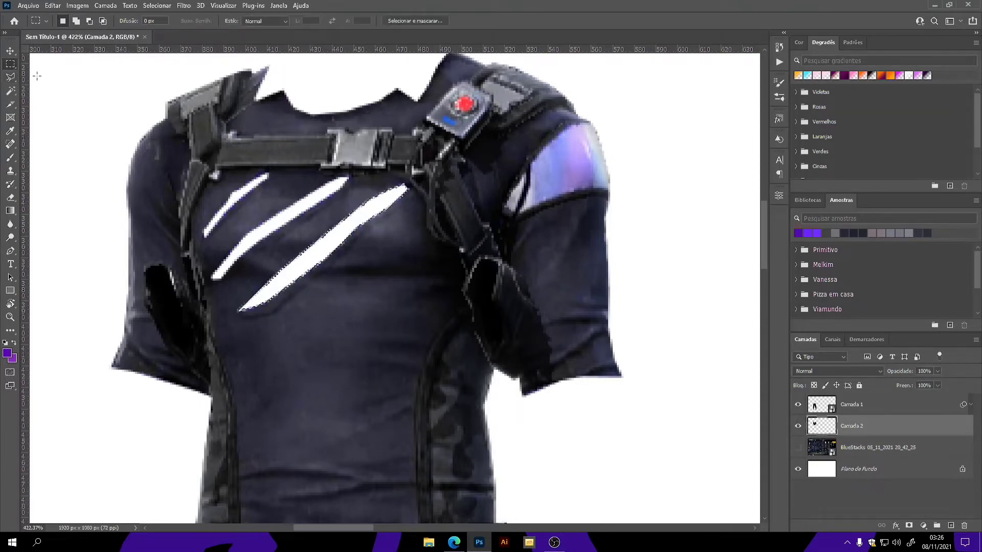
scroll(322, 227, "down", 5)
right_click(902, 447)
left_click(909, 99)
left_click(797, 448)
right_click(879, 428)
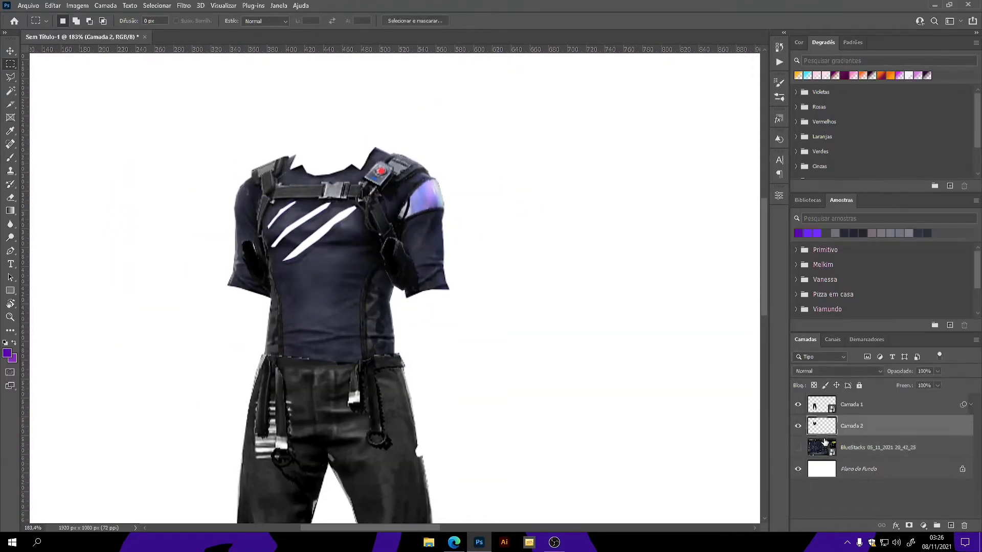
left_click(892, 134)
Step: Open the shirt in the Camera Raw filter and set the saturation of aquas, blues and purples to -100
left_click(184, 5)
left_click(211, 82)
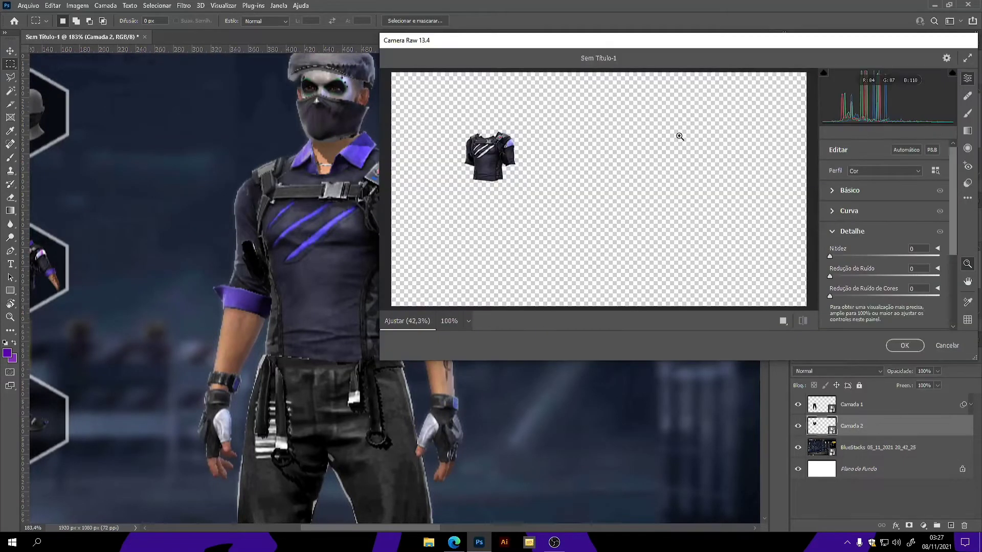
left_click(871, 261)
scroll(869, 220, "down", 1)
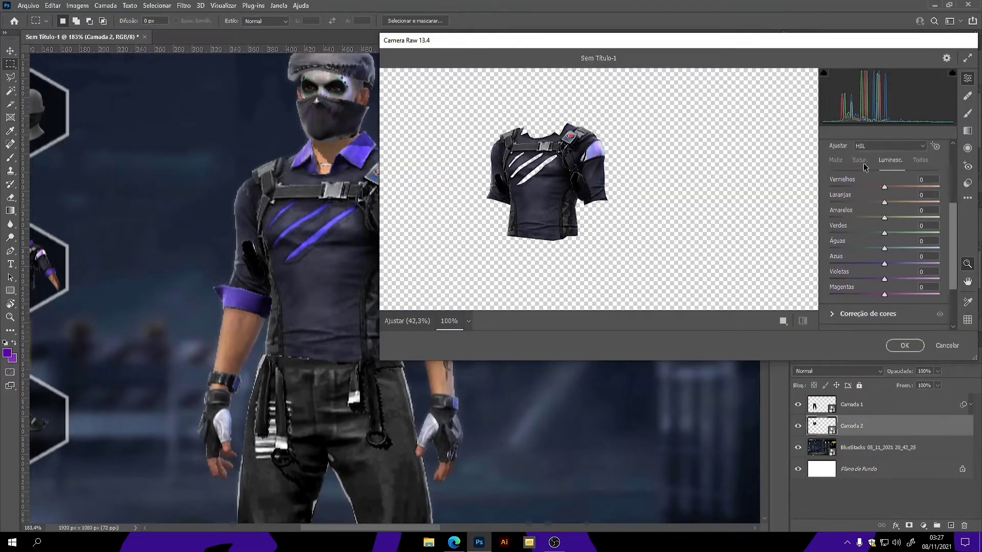
left_click(861, 161)
left_click_drag(884, 264, 828, 265)
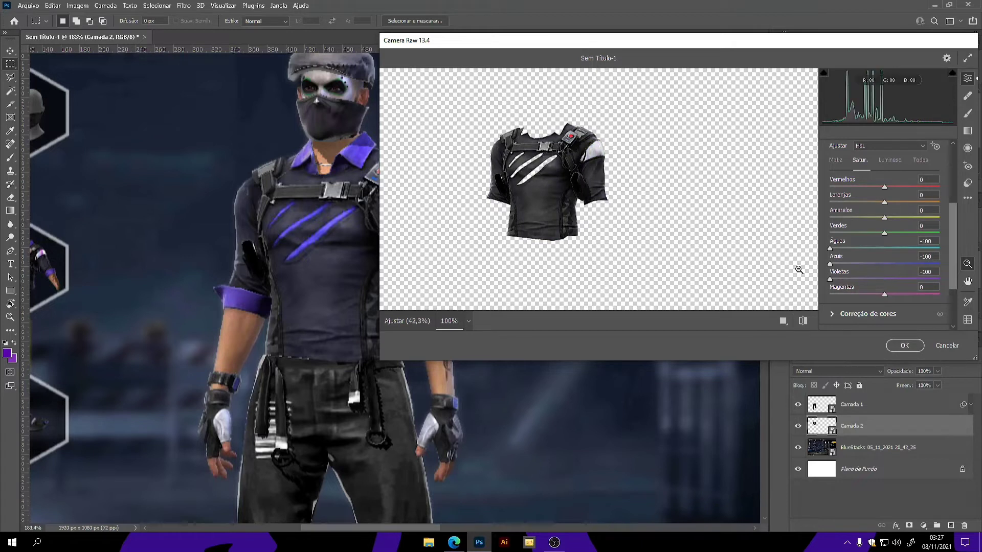
Step: Set the shirt's contrast to +13, raise its texture, set sharpening to 85 and apply the filter
scroll(884, 251, "up", 5)
scroll(895, 253, "down", 3)
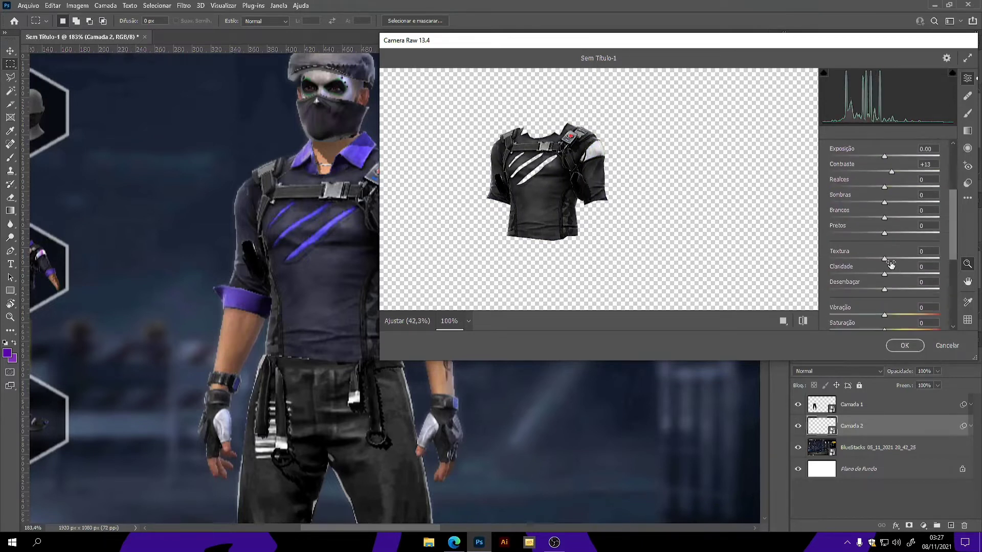
left_click(909, 257)
left_click(830, 216)
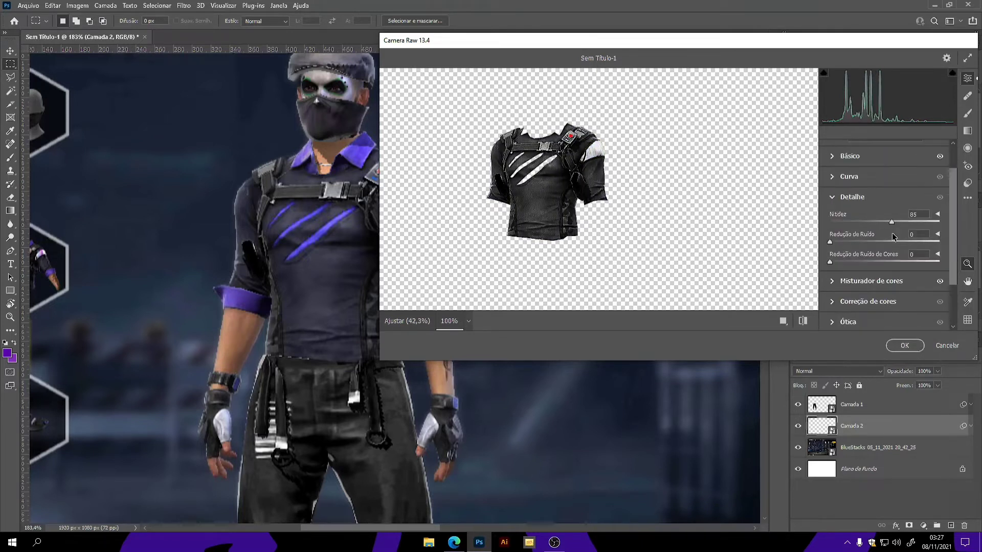
left_click(904, 346)
Step: Darken the shirt layer with Levels, setting the shadow input level to 15
scroll(286, 212, "down", 7)
scroll(316, 215, "up", 3)
key("ctrl+l")
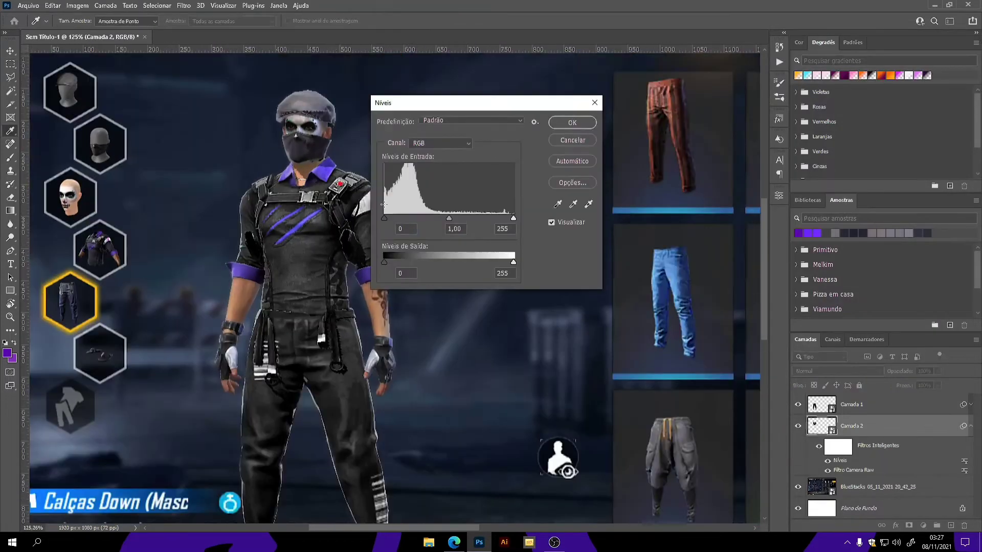
type("15")
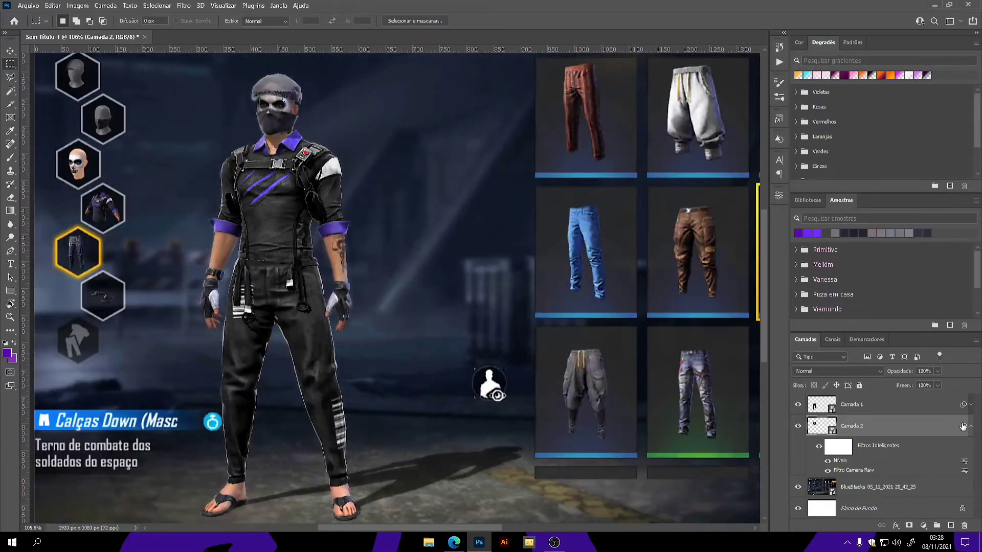
key("ctrl+l")
key("Return")
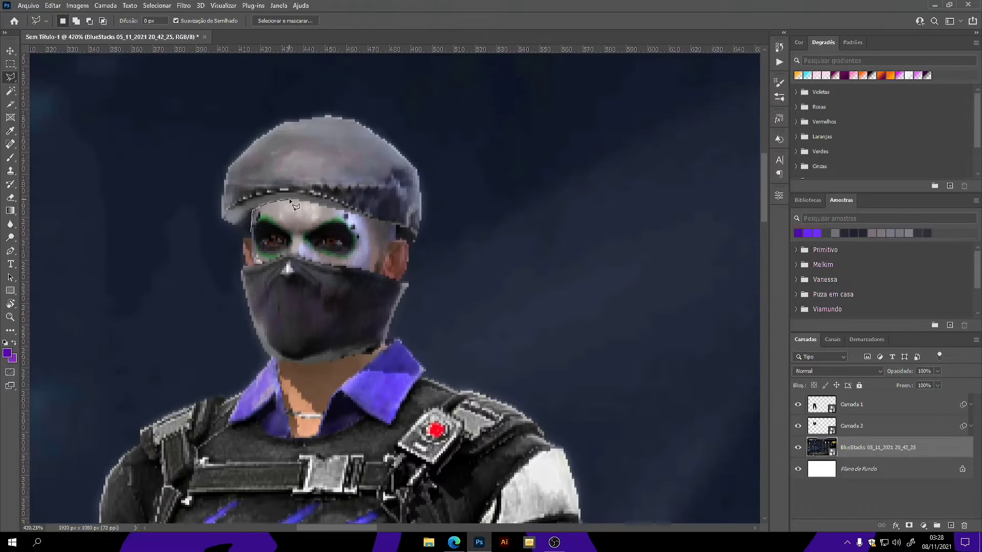
Step: Outline the cap with the Polygonal Lasso, copy it from the screenshot onto its own layer and convert it to a smart object
mouse_move(290, 198)
left_mouse_down()
mouse_move(397, 226)
mouse_move(415, 251)
left_mouse_up()
mouse_move(425, 197)
left_mouse_down()
mouse_move(418, 172)
mouse_move(379, 137)
left_mouse_up()
left_click_drag(257, 141, 226, 173)
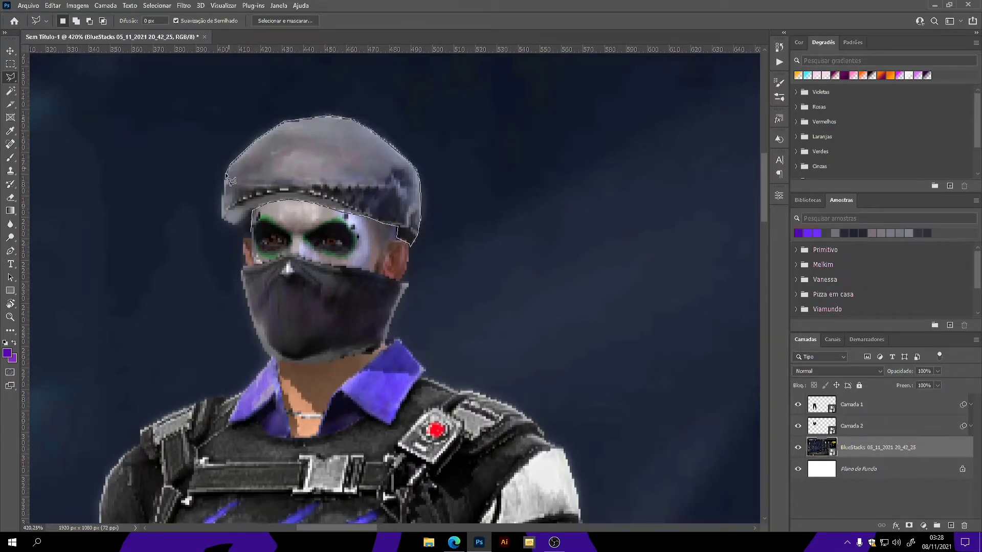
left_click(250, 235)
key("ctrl+j")
right_click(893, 448)
left_click(892, 154)
Step: Apply the Camera Raw filter to the cap with the Monochrome profile, added sharpening and raised texture
left_click(184, 6)
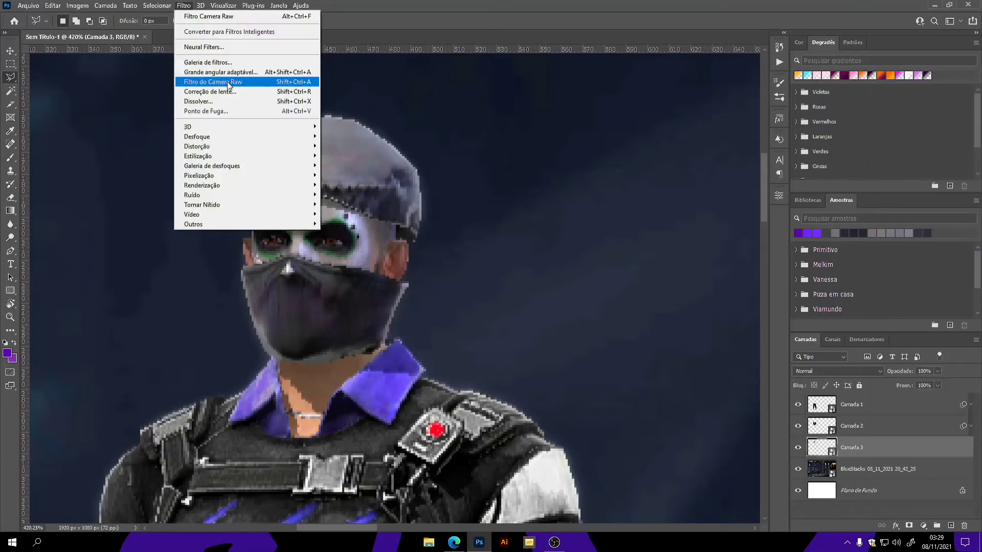
left_click(228, 82)
left_click(884, 171)
left_click(865, 192)
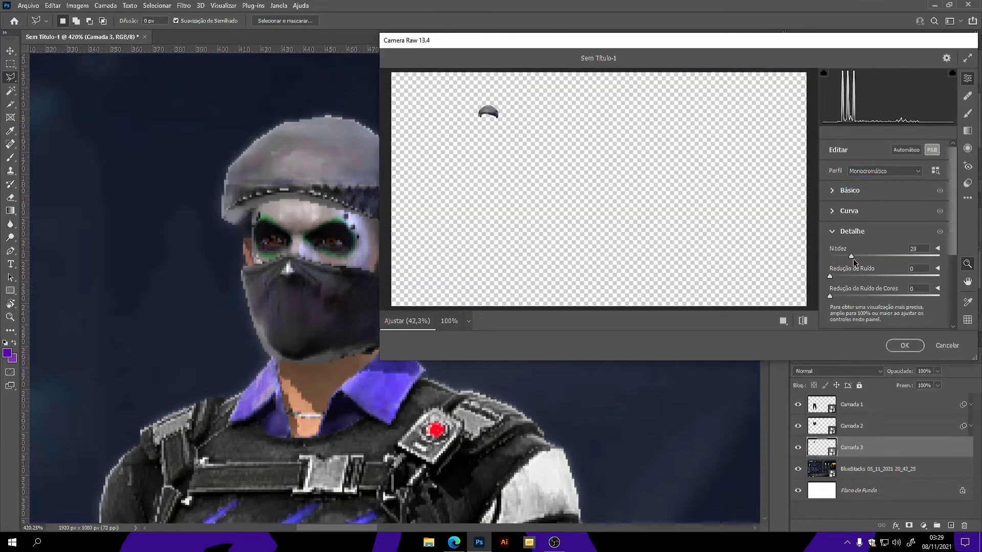
left_click(496, 117)
left_click(843, 190)
scroll(894, 230, "down", 2)
left_click_drag(884, 291, 911, 292)
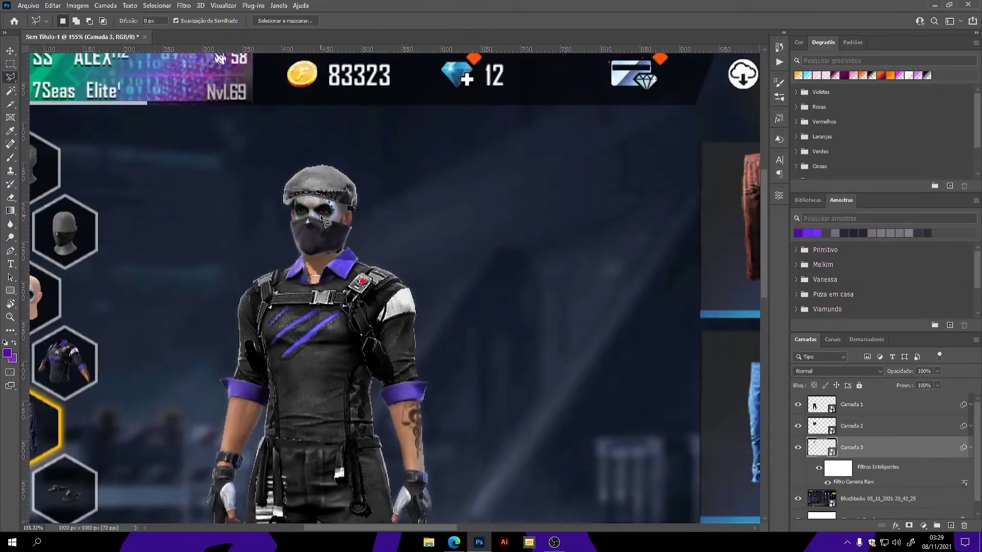
Step: Darken the cap layer with Levels by raising the shadow input level
key("ctrl+l")
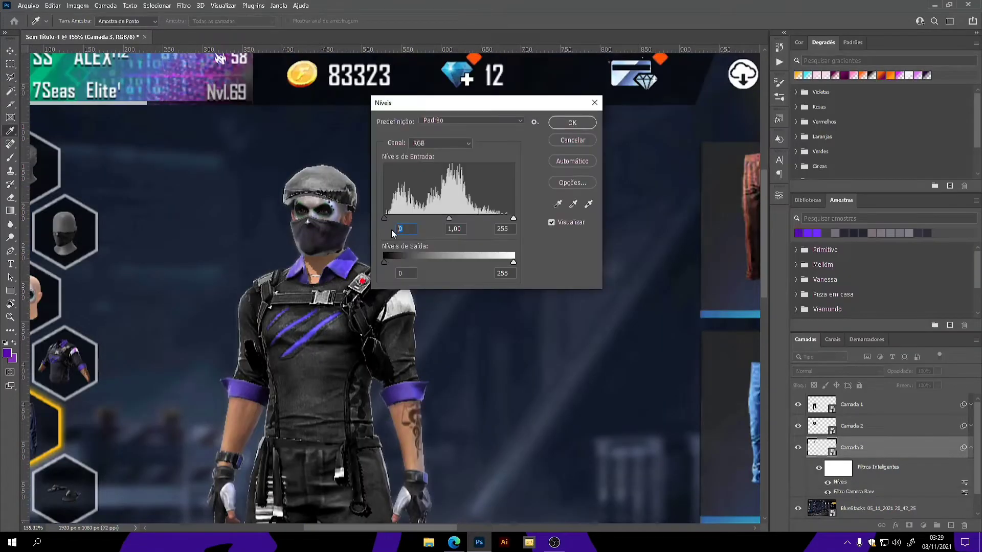
left_click_drag(384, 218, 409, 218)
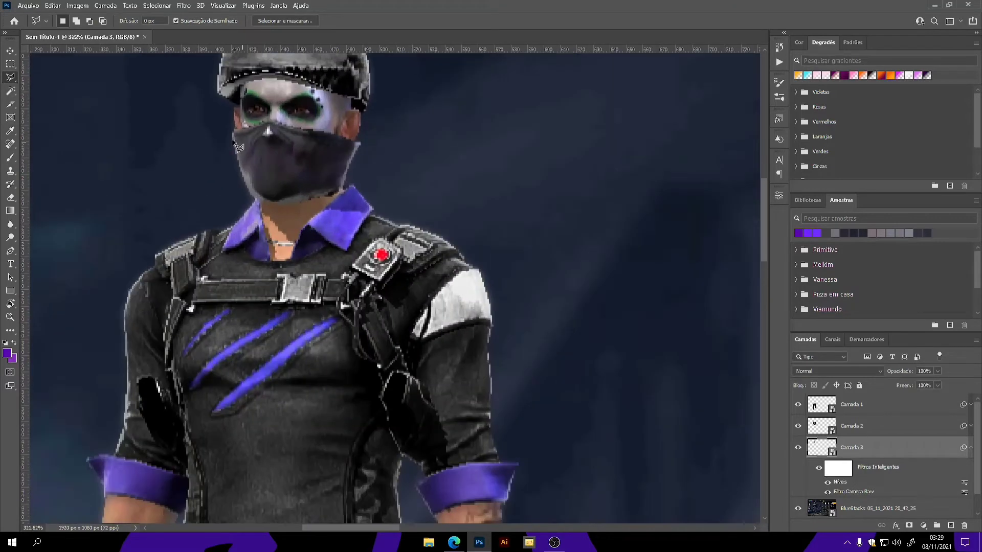
left_click(971, 449)
Step: Outline the face mask on the BlueStacks screenshot layer and copy it onto its own layer
left_click(944, 469)
scroll(305, 128, "up", 3)
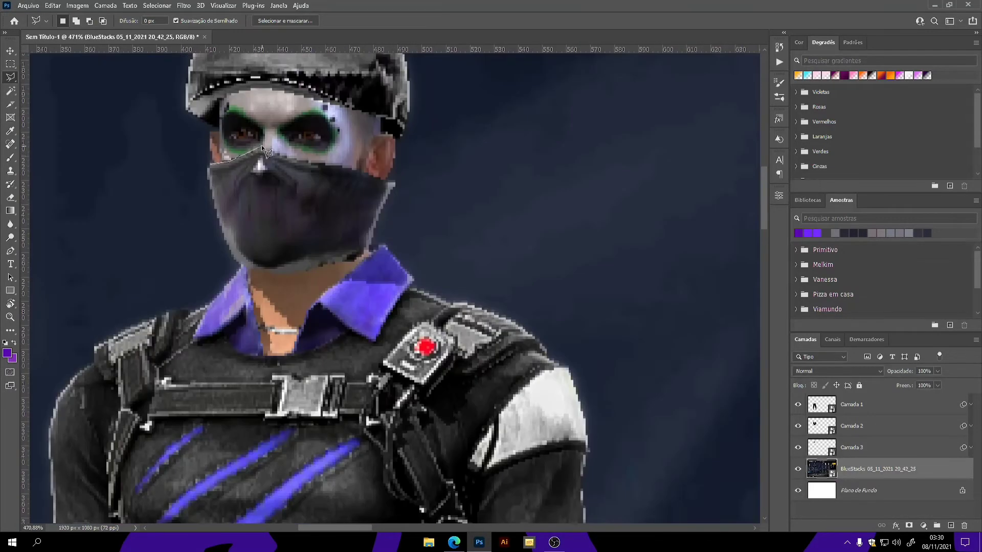
left_click(317, 165)
left_click(397, 181)
left_click(378, 220)
double_click(239, 267)
key("ctrl+j")
key("m")
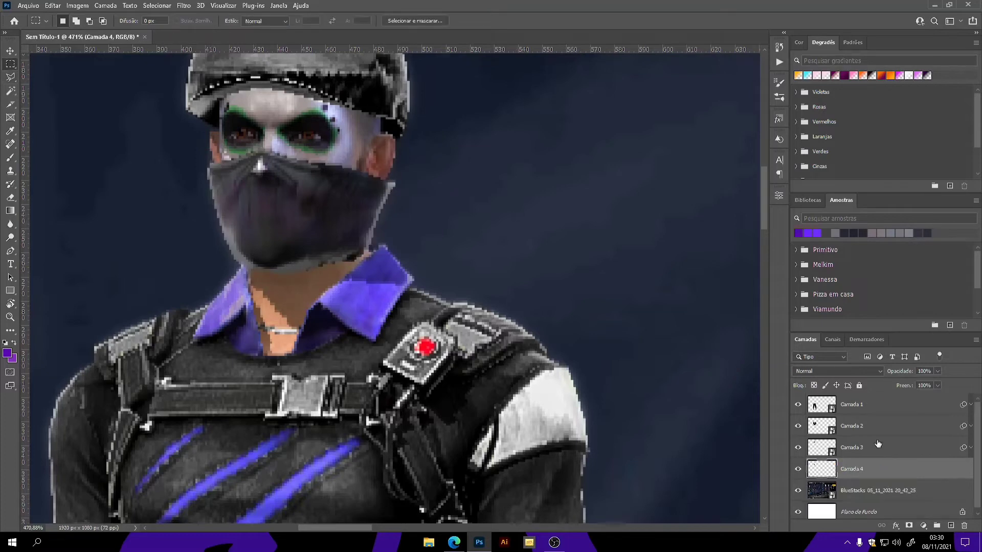
Step: Apply the Camera Raw filter to the face mask in monochrome with texture +39 and sharpening 52
left_click(183, 6)
left_click(215, 79)
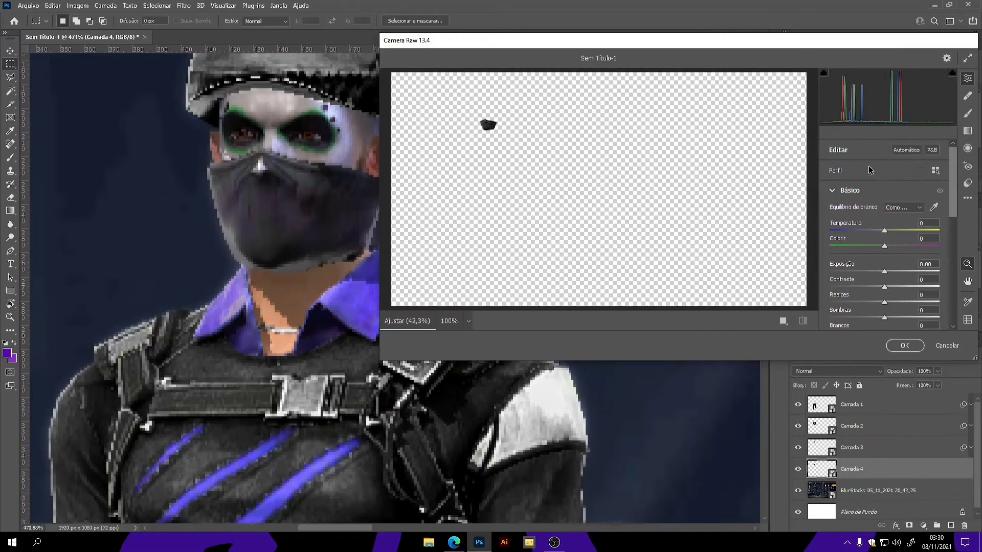
scroll(949, 252, "down", 5)
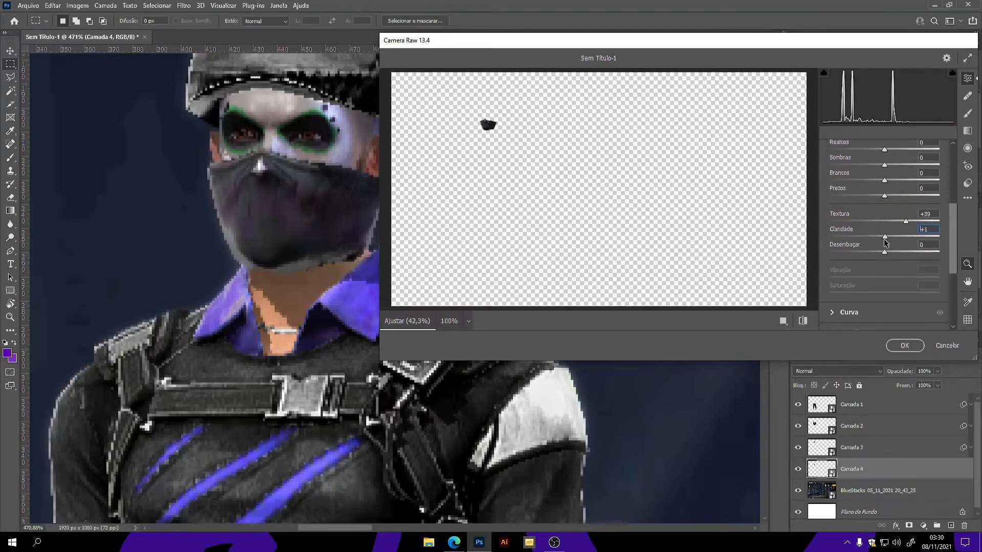
scroll(948, 252, "down", 2)
left_click(851, 242)
left_click(904, 346)
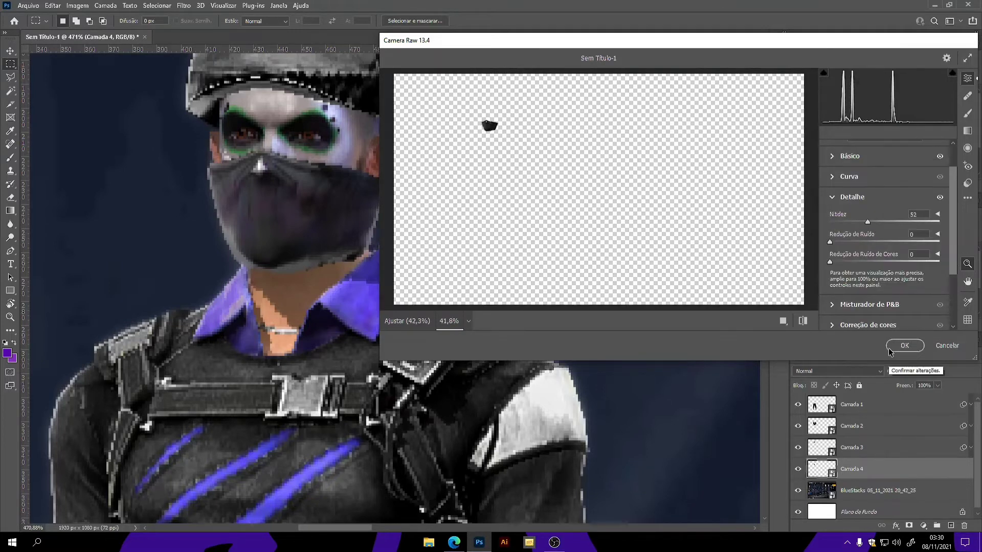
Step: Darken the face mask layer with Levels by shifting the midtone input level
scroll(312, 225, "down", 7)
left_click(970, 469)
key("ctrl+l")
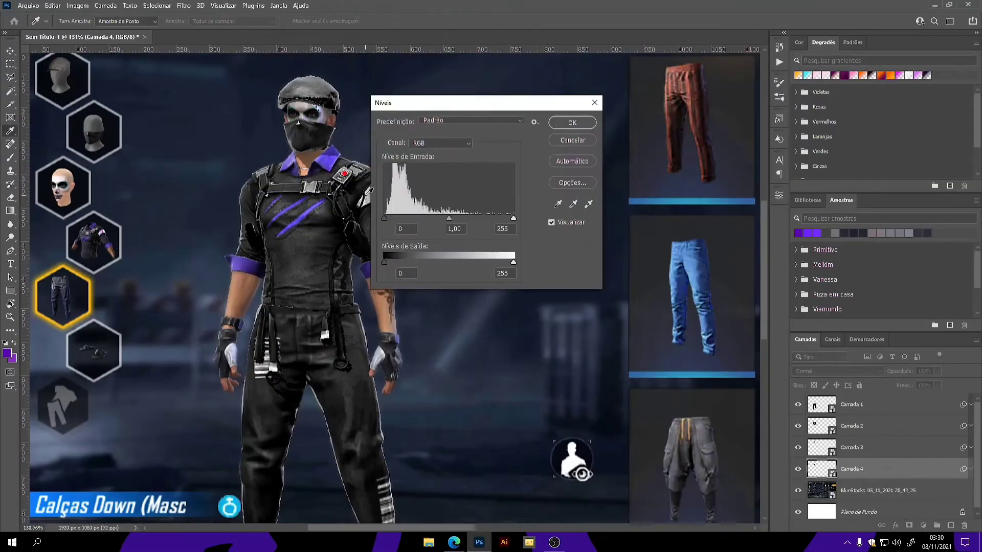
left_click_drag(450, 219, 455, 218)
key("Return")
scroll(331, 220, "down", 3)
Step: Apply another Levels adjustment to the shirt layer and to the trousers layer
scroll(443, 193, "up", 2)
left_click(862, 433)
key("ctrl+l")
key("Return")
key("alt+bracketright")
key("ctrl+l")
key("Return")
Step: Apply another Levels adjustment to the cap layer and to the face mask layer
key("alt+bracketleft")
key("alt+bracketleft")
key("ctrl+l")
key("Return")
key("alt+bracketleft")
key("ctrl+l")
key("Return")
Step: Outline the glove and wristband on the character's right hand in the screenshot layer and copy them onto a new layer
scroll(388, 254, "up", 1)
mouse_move(388, 254)
left_mouse_down()
mouse_move(399, 159)
mouse_move(393, 184)
left_mouse_up()
key("alt+bracketleft")
scroll(230, 237, "up", 8)
key("l")
scroll(176, 249, "up", 2)
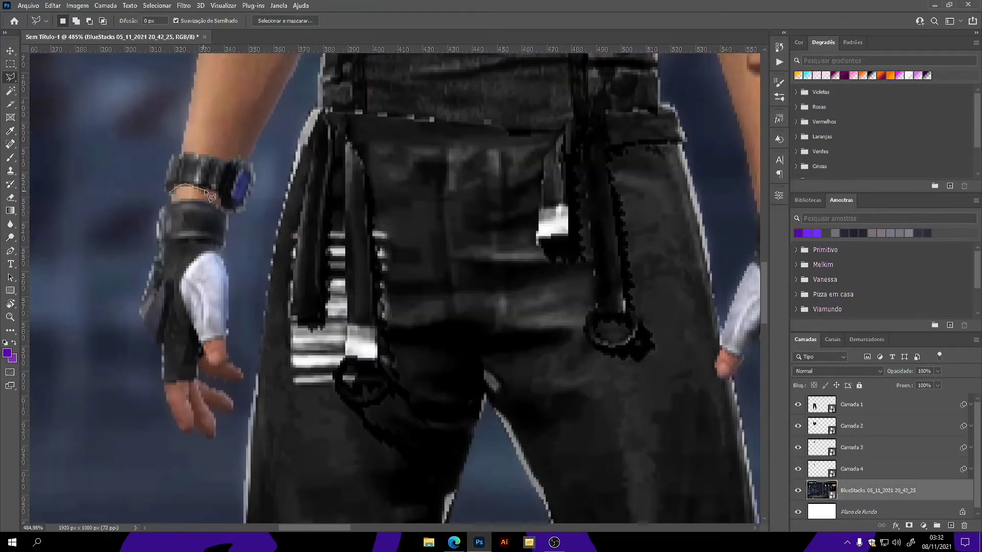
left_click(223, 210)
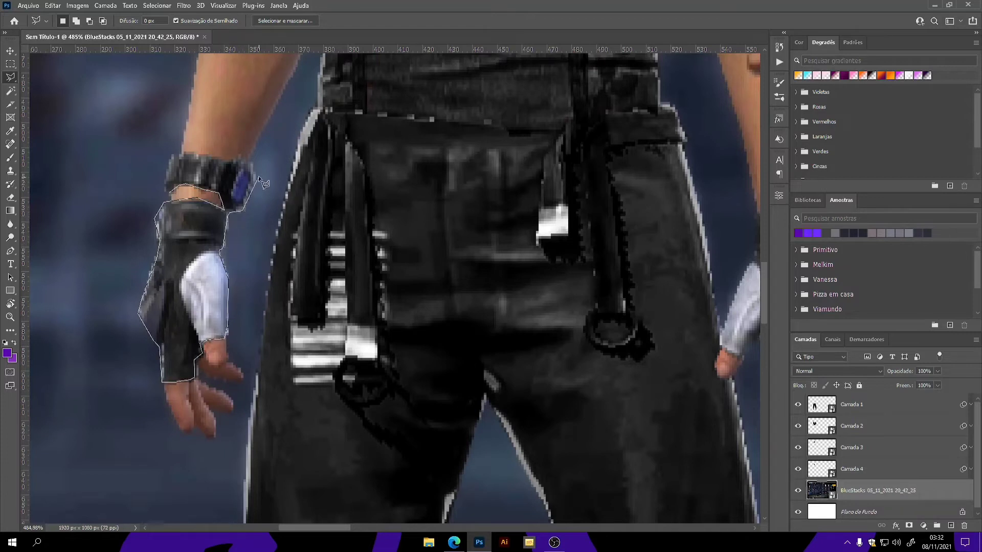
left_click(228, 162)
left_click(182, 152)
left_click(165, 186)
left_click(170, 192)
key("ctrl+j")
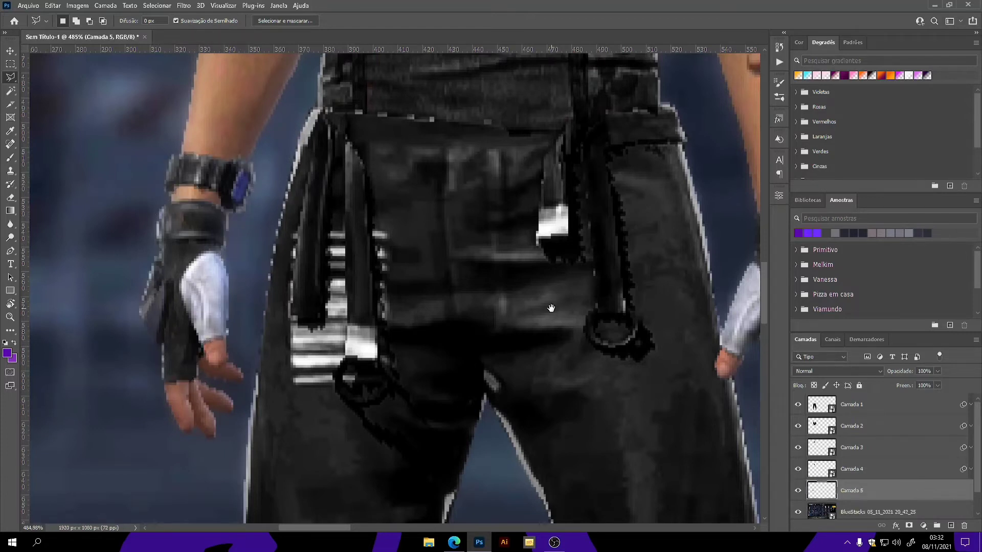
Step: Outline the glove and wristband on the character's left hand and copy them from the screenshot onto a new layer
left_click_drag(552, 307, 198, 286)
left_click(402, 198)
left_click(390, 341)
left_click(404, 316)
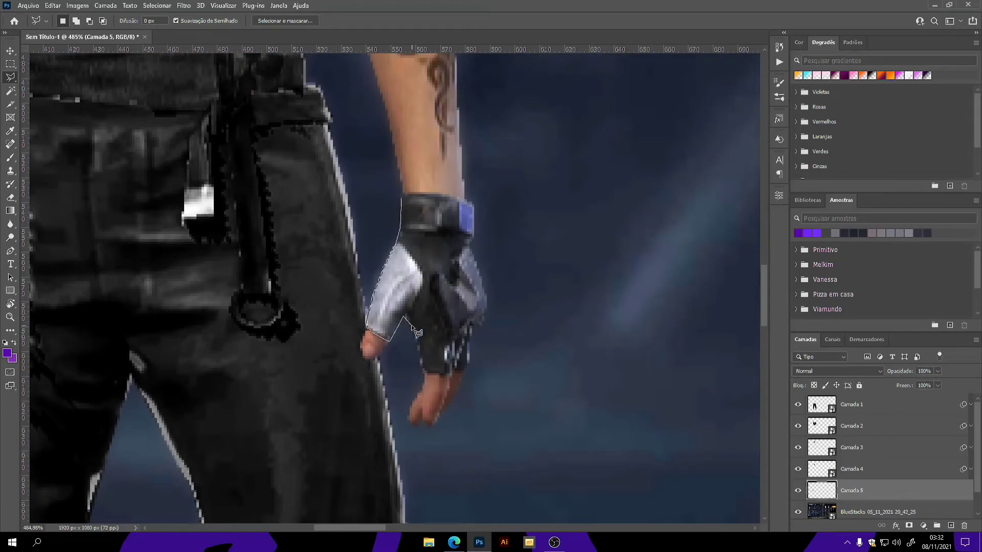
left_click(483, 313)
left_click(485, 299)
left_click(401, 199)
left_click(877, 512)
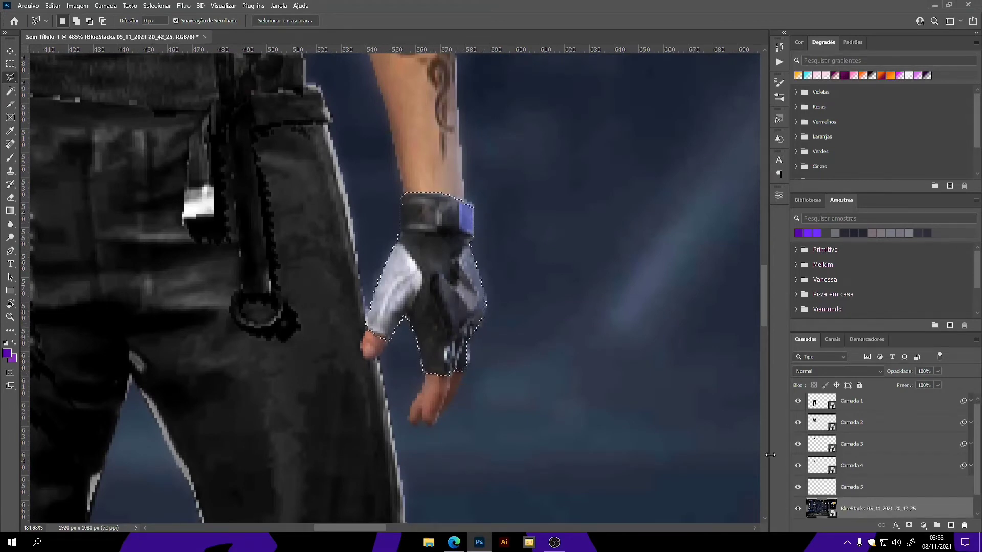
key("ctrl+j")
Step: Combine the two glove layers into one smart object and adjust it with Levels
scroll(324, 204, "down", 8)
left_click(900, 489, "shift")
right_click(899, 490)
left_click(892, 197)
key("ctrl+l")
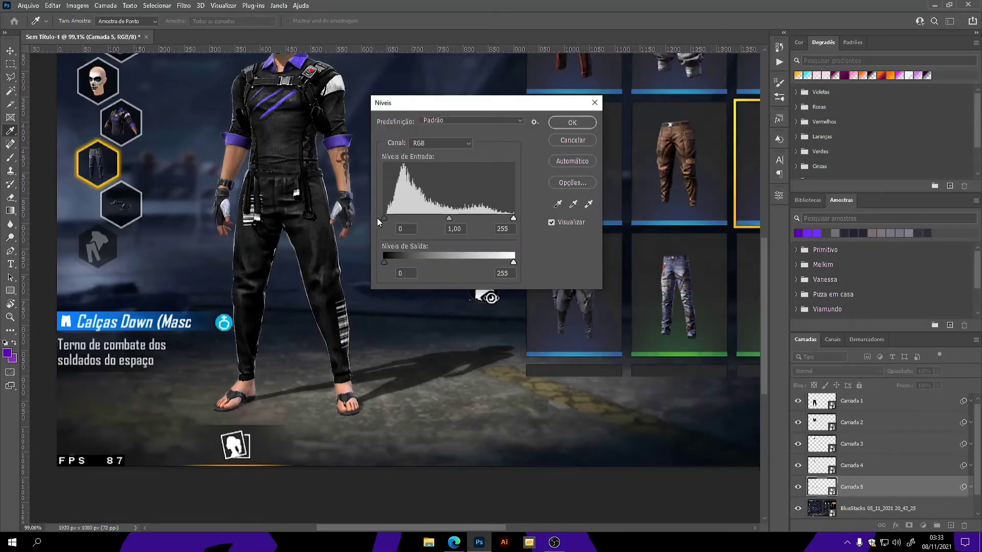
left_click(572, 122)
left_click(183, 5)
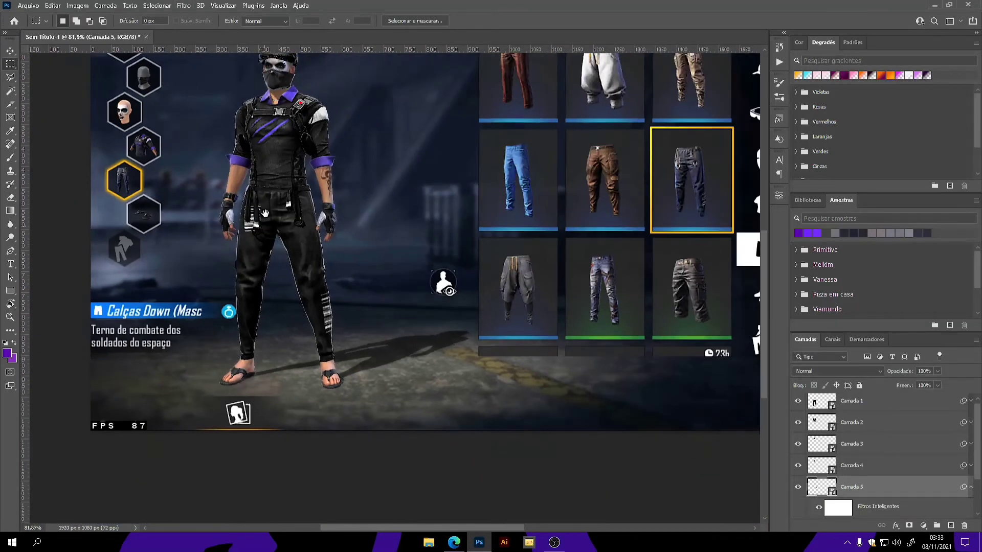
Step: Trace the sandal on the character's right foot with the Polygonal Lasso and copy it from the screenshot onto a new layer
scroll(242, 379, "up", 5)
key("l")
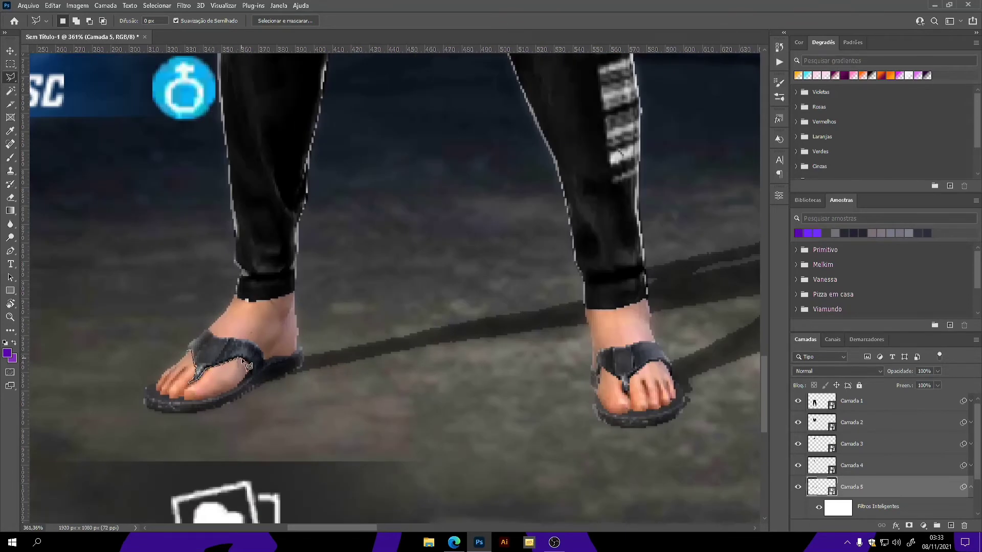
left_click(248, 374)
left_click(239, 384)
left_click(223, 394)
left_click(206, 399)
double_click(183, 400)
left_click(183, 398)
left_click(190, 403)
left_click(210, 398)
left_click(233, 390)
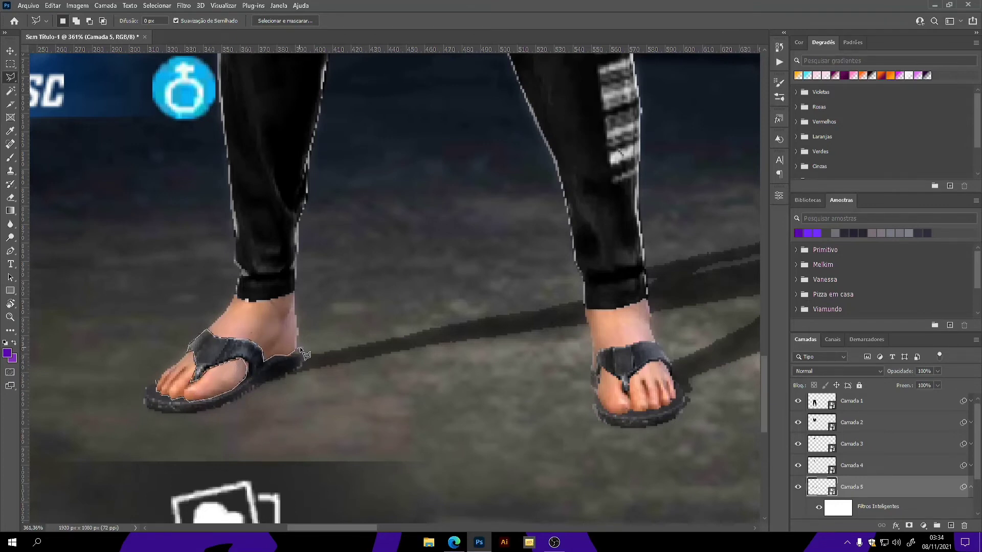
left_click(156, 380)
left_click(970, 487)
left_click(877, 508)
key("ctrl+j")
Step: Outline the straps of the sandal on the character's left foot with the Polygonal Lasso
scroll(414, 360, "up", 2)
mouse_move(605, 371)
left_mouse_down()
mouse_move(414, 361)
mouse_move(450, 424)
mouse_move(503, 396)
mouse_move(434, 329)
left_mouse_up()
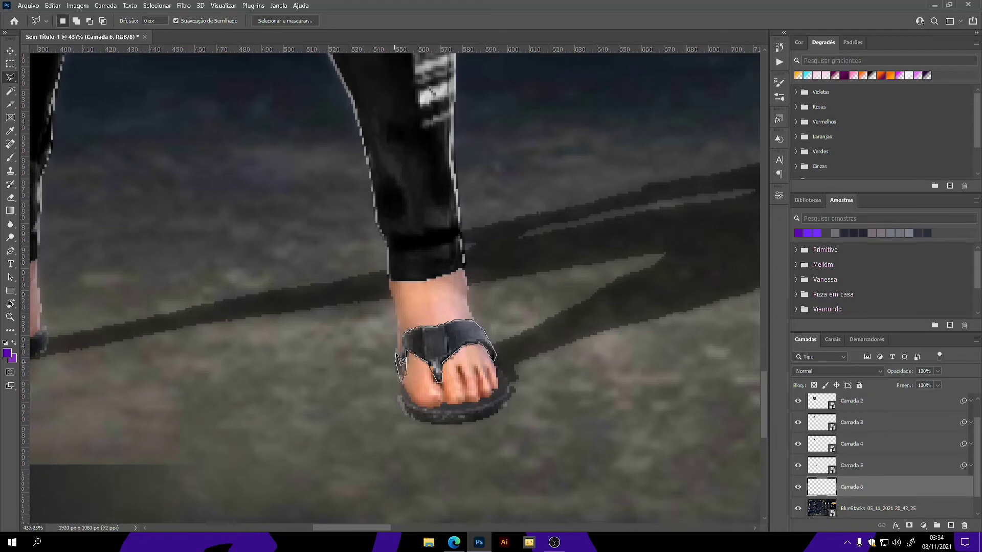
left_click(396, 351)
left_click(403, 336)
Step: Add the left foot's sandal sole to the selection and copy the whole sandal from the screenshot onto a new layer
left_click(402, 379, "shift")
left_click(408, 394)
left_click(420, 407)
left_click(442, 402)
left_click(475, 403)
left_click(494, 394)
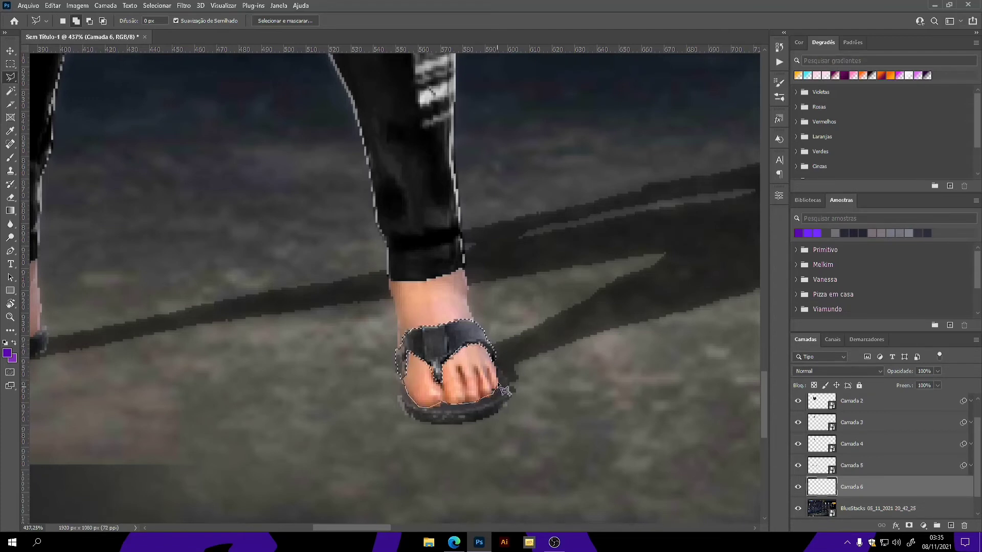
mouse_move(504, 391)
left_mouse_down()
mouse_move(489, 417)
mouse_move(444, 424)
mouse_move(405, 415)
mouse_move(409, 384)
left_mouse_up()
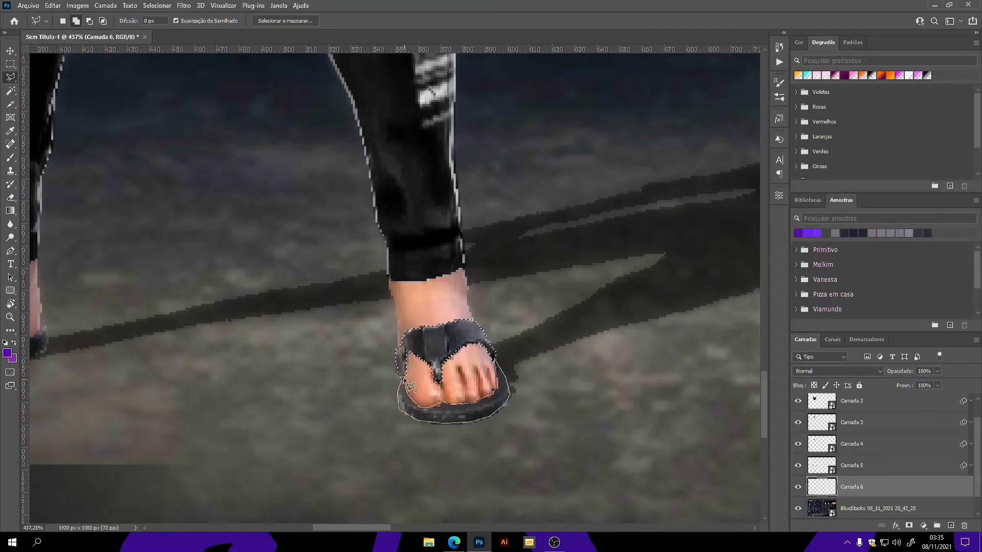
left_click(404, 380)
left_click(877, 508)
key("ctrl+j")
Step: Select both sandal layers and convert them into one smart object
key("m")
scroll(440, 380, "down", 8)
left_click(869, 487, "ctrl")
right_click(869, 496)
left_click(885, 196)
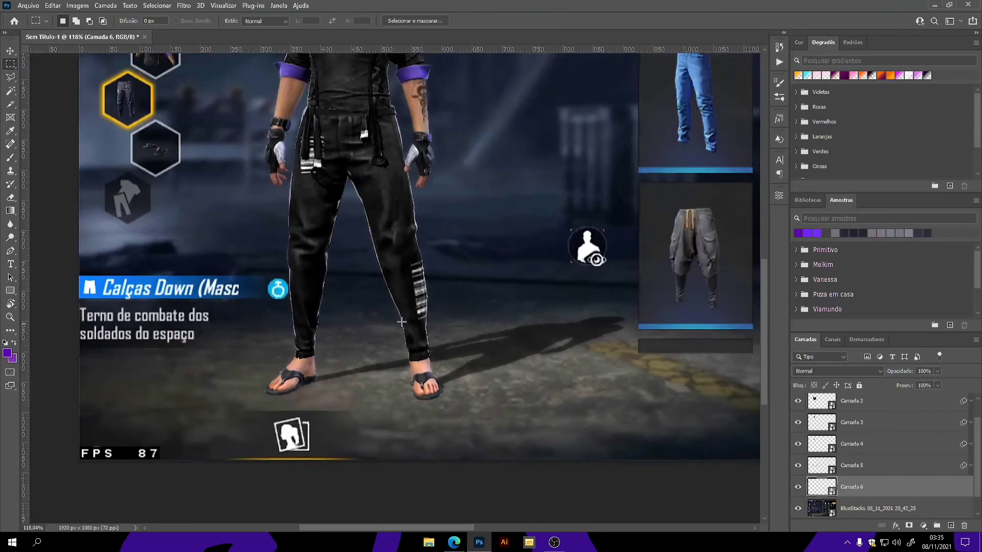
Step: Darken the sandals layer with Levels by raising the shadow input level
scroll(401, 322, "down", 1)
key("ctrl+l")
left_click_drag(385, 219, 412, 223)
key("Return")
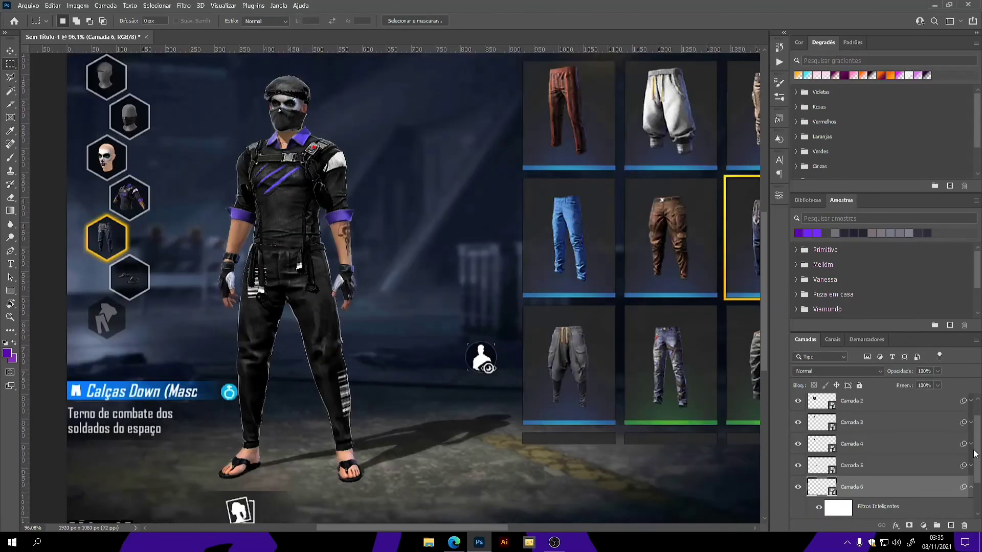
Step: Combine all clothing layers into one smart object and toggle its visibility to compare the outfit with the original
scroll(801, 411, "up", 1)
left_click(798, 404)
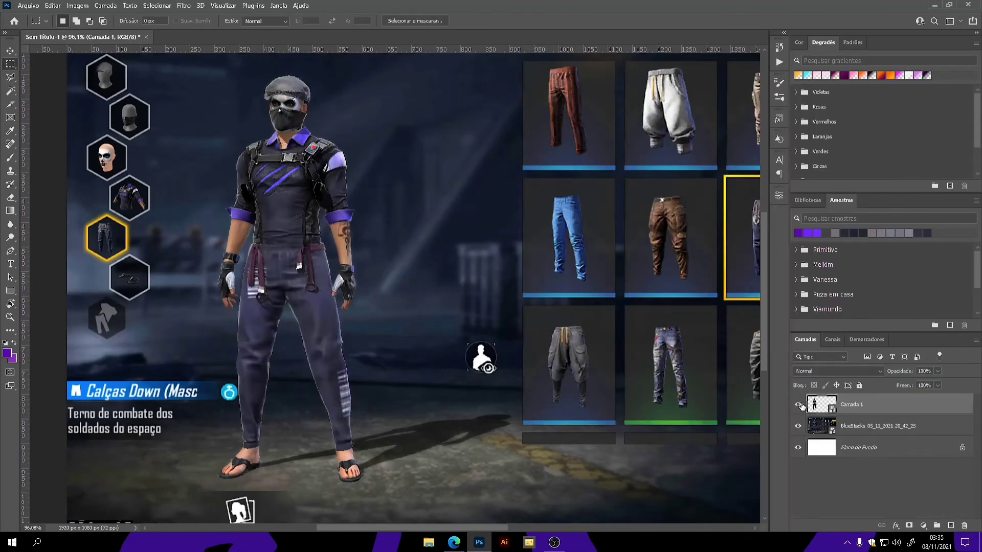
left_click(798, 405)
Step: Apply the Camera Raw filter to the BlueStacks screenshot layer with contrast +16, raised texture and added sharpening
left_click(853, 428)
left_click(184, 6)
left_click(252, 99)
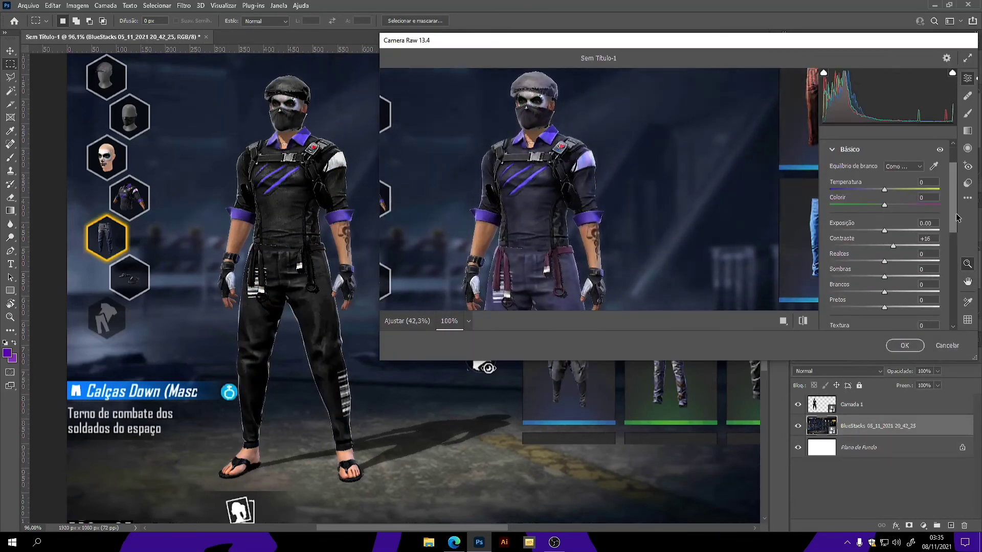
scroll(958, 218, "down", 1)
left_click_drag(884, 290, 913, 291)
scroll(915, 295, "down", 3)
left_click(837, 197)
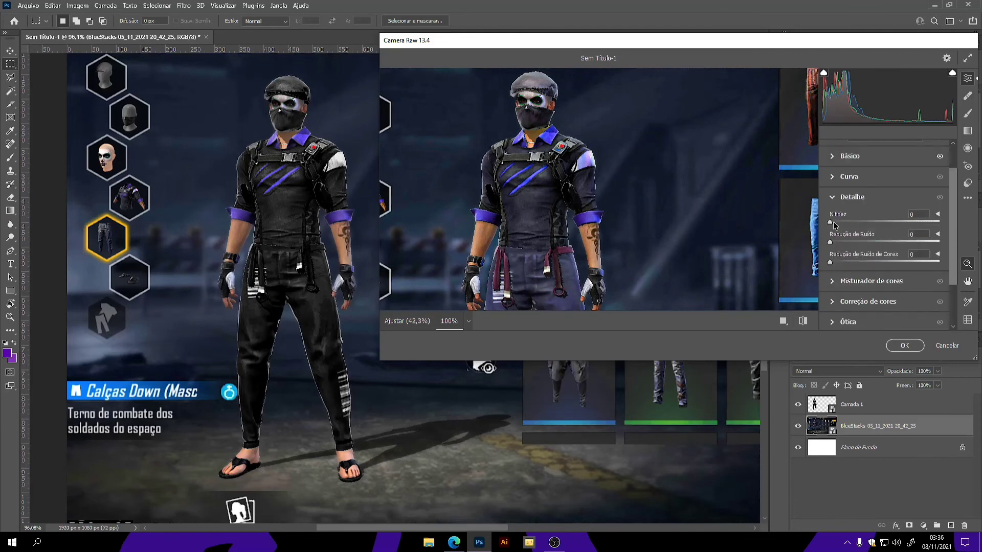
Step: Set the screenshot layer's luminance to -7 for purples and -27 for magentas in the Camera Raw colour mixer and apply it
left_click_drag(954, 222, 954, 258)
left_click(832, 218)
mouse_move(883, 240)
left_mouse_down()
mouse_move(865, 239)
mouse_move(895, 240)
mouse_move(886, 237)
left_mouse_up()
scroll(908, 211, "up", 4)
left_click(860, 205)
scroll(886, 225, "down", 3)
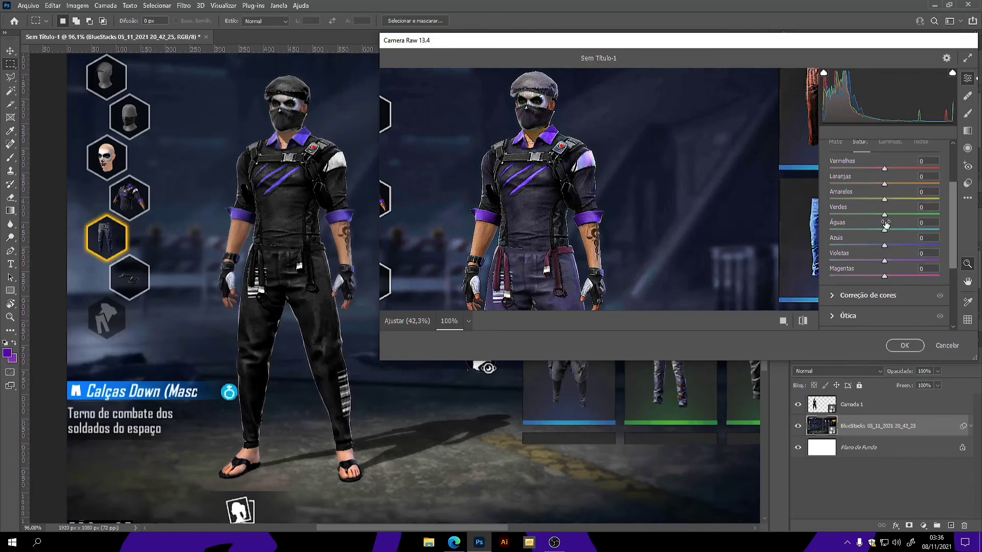
left_click(890, 142)
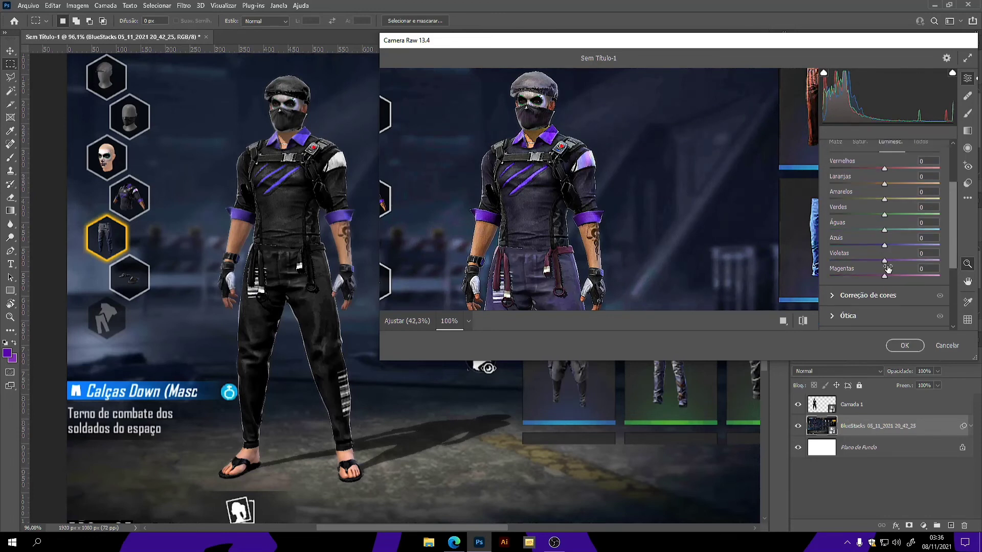
mouse_move(885, 261)
left_mouse_down()
mouse_move(912, 264)
mouse_move(892, 268)
left_mouse_up()
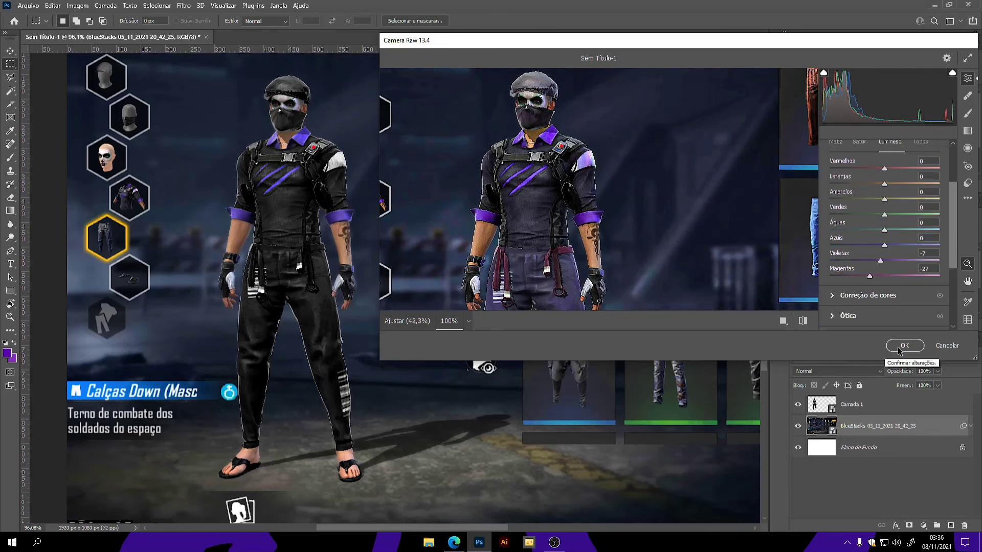
left_click(903, 348)
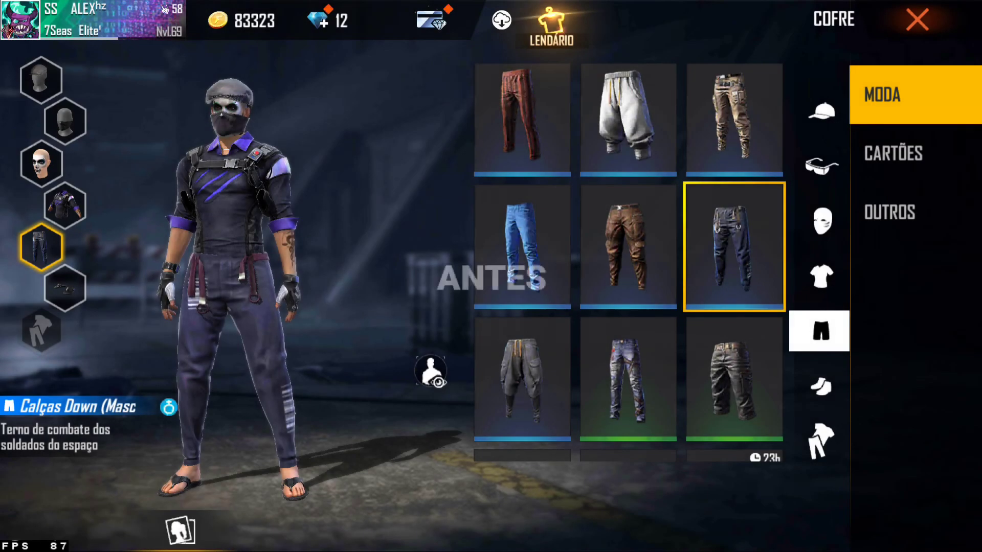